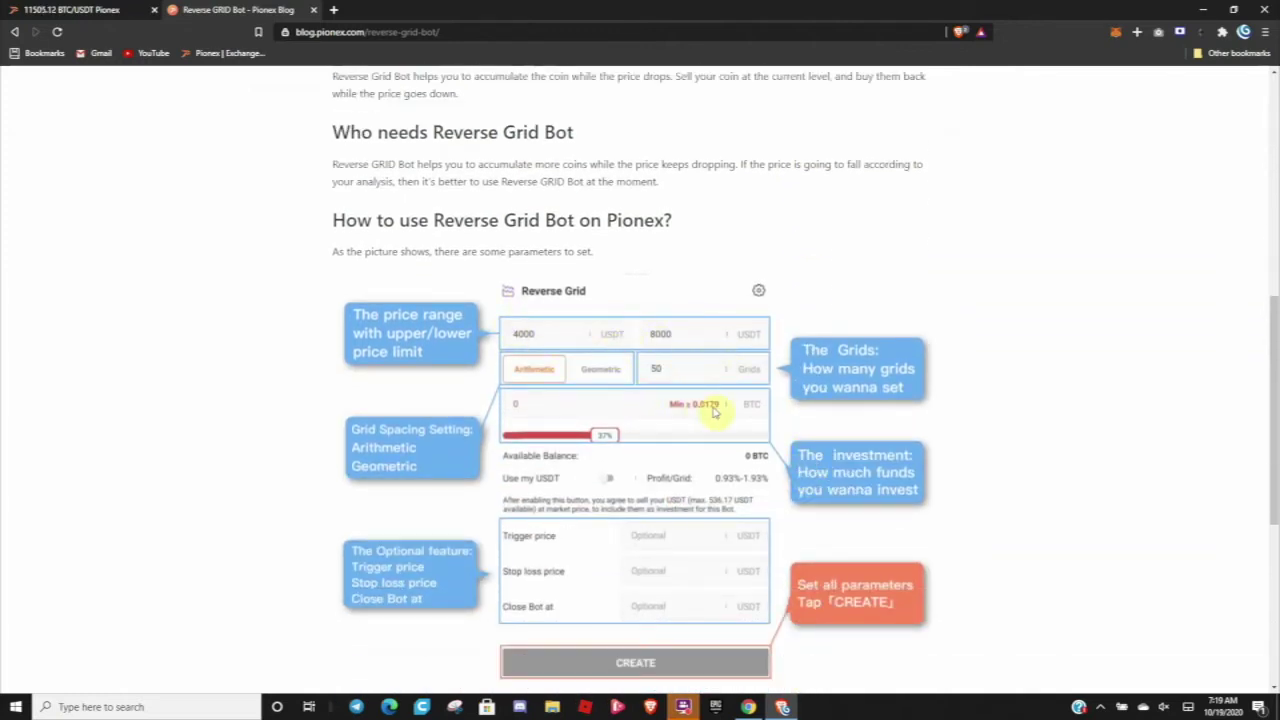
# Read the Reverse GRID Bot guide down to its example, then switch to the BTC/USDT trading tab.
pyautogui.scroll(-4, 715, 410)
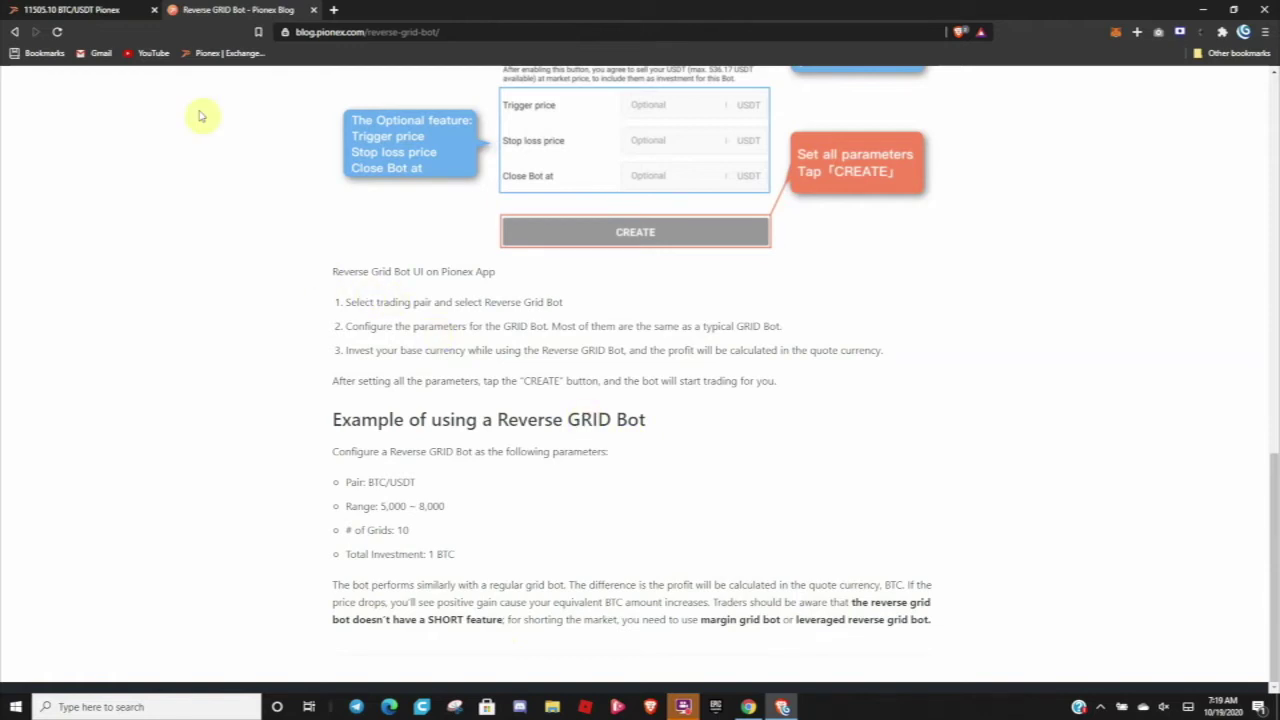
pyautogui.click(105, 8)
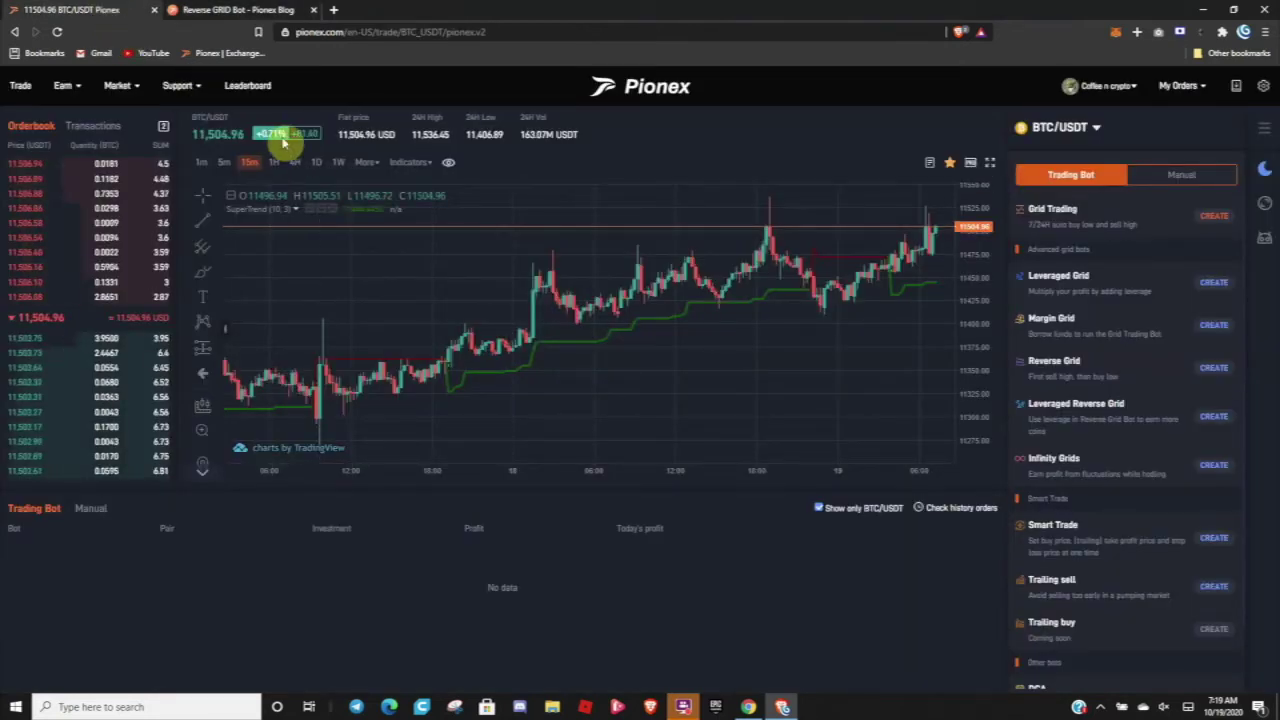
pyautogui.click(294, 162)
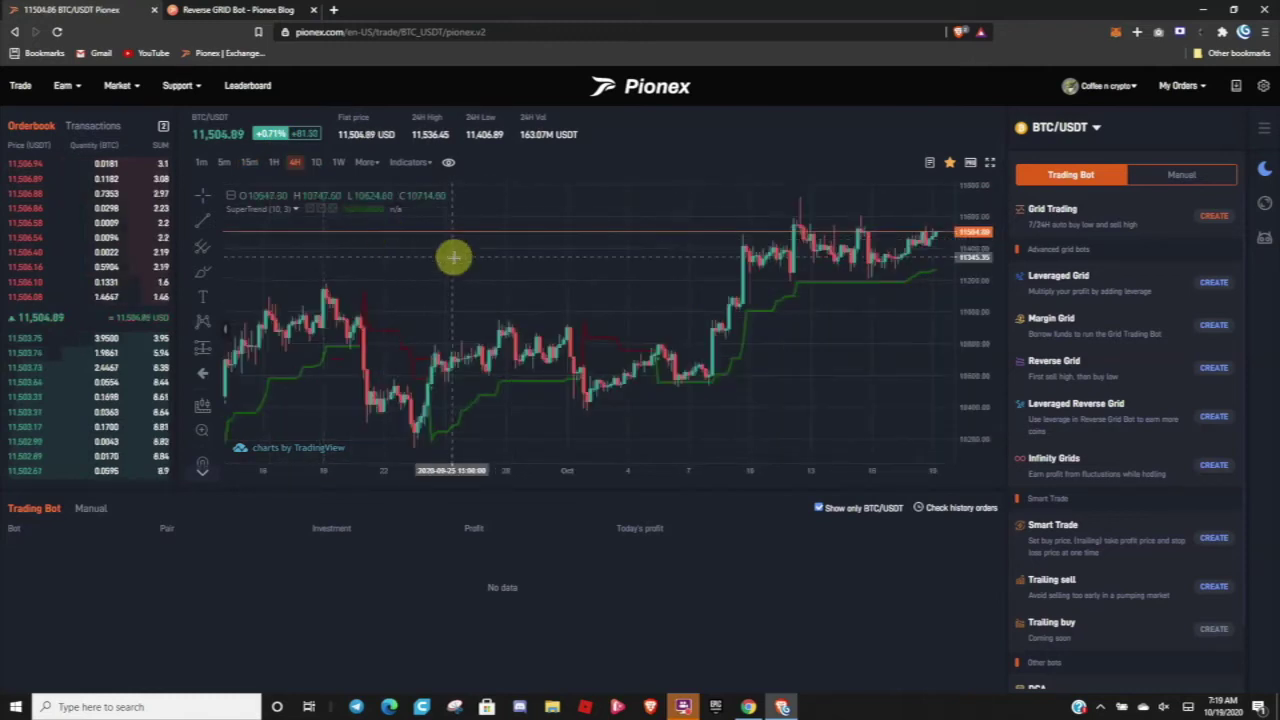
pyautogui.scroll(-2, 455, 257)
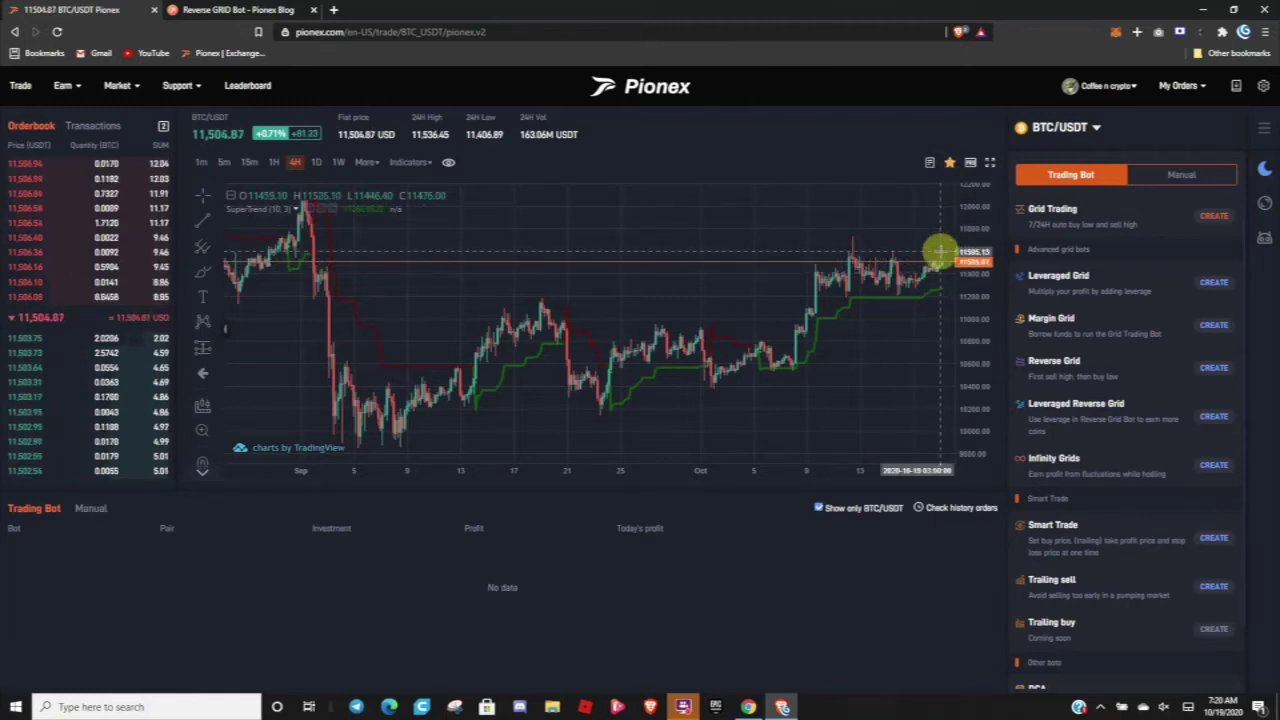
pyautogui.click(252, 163)
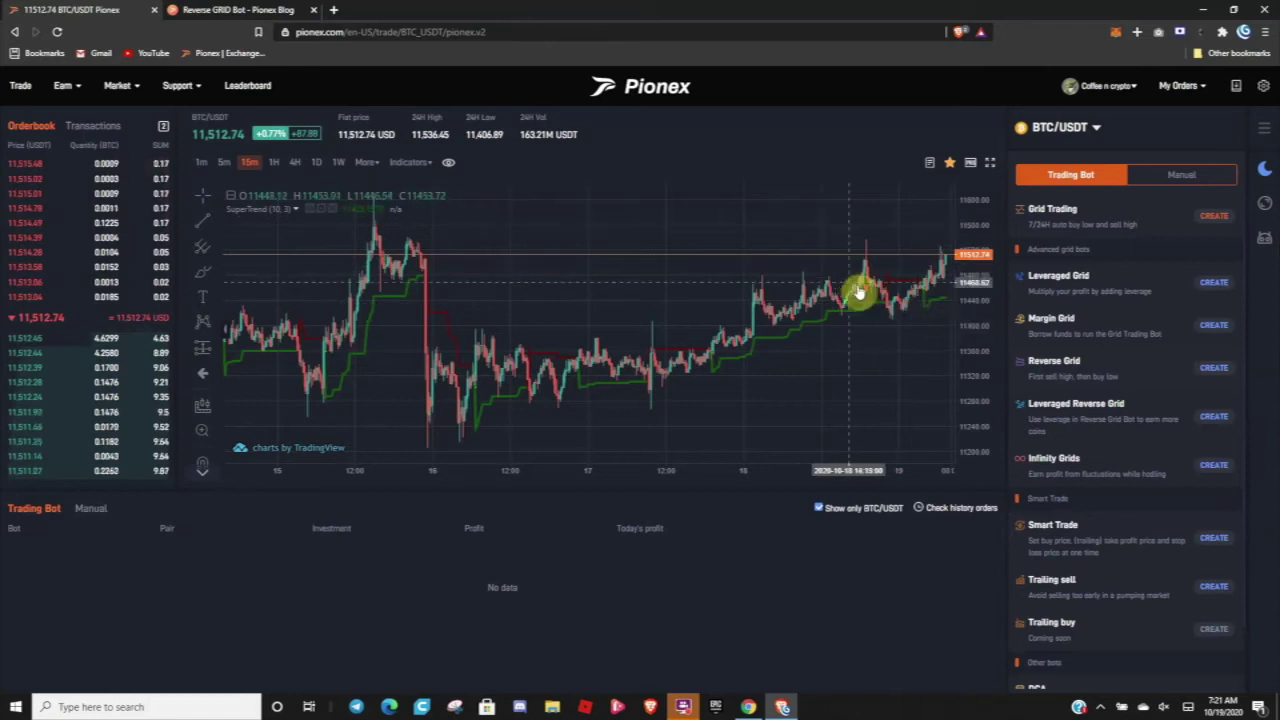
pyautogui.scroll(3, 857, 291)
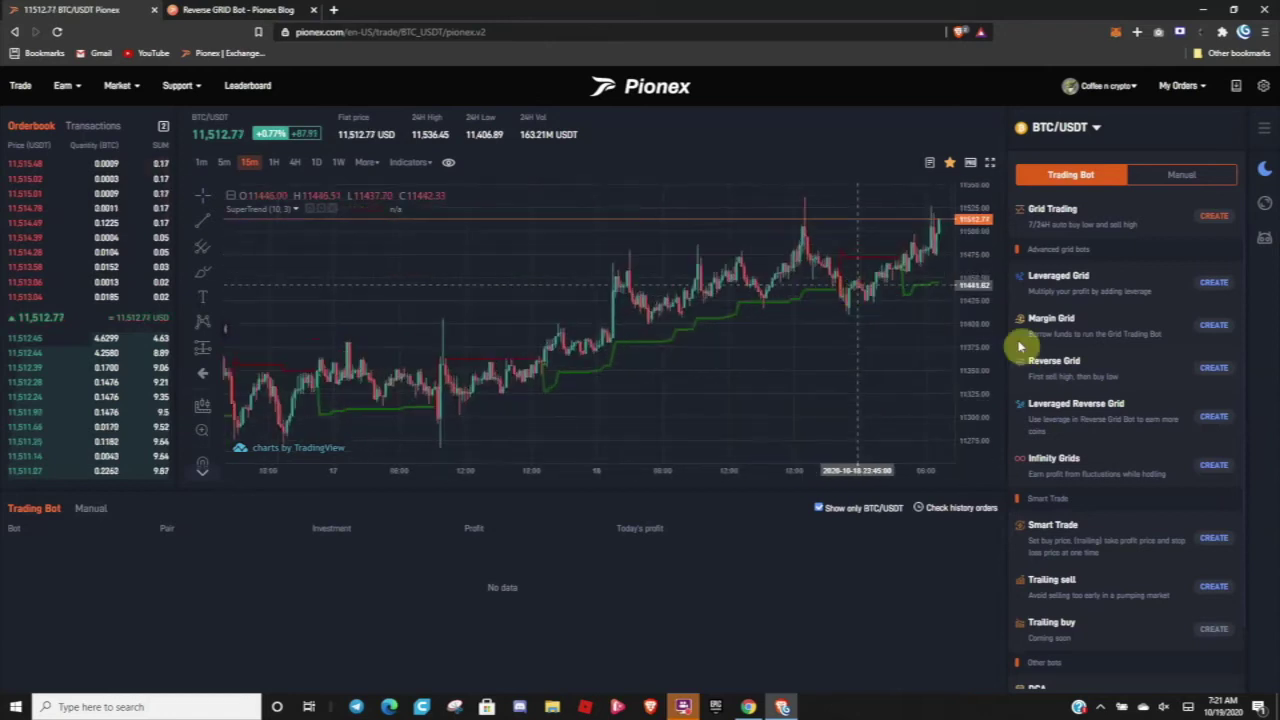
# Start a new Reverse Grid bot and set its lower price to 9600 USDT.
pyautogui.click(1219, 370)
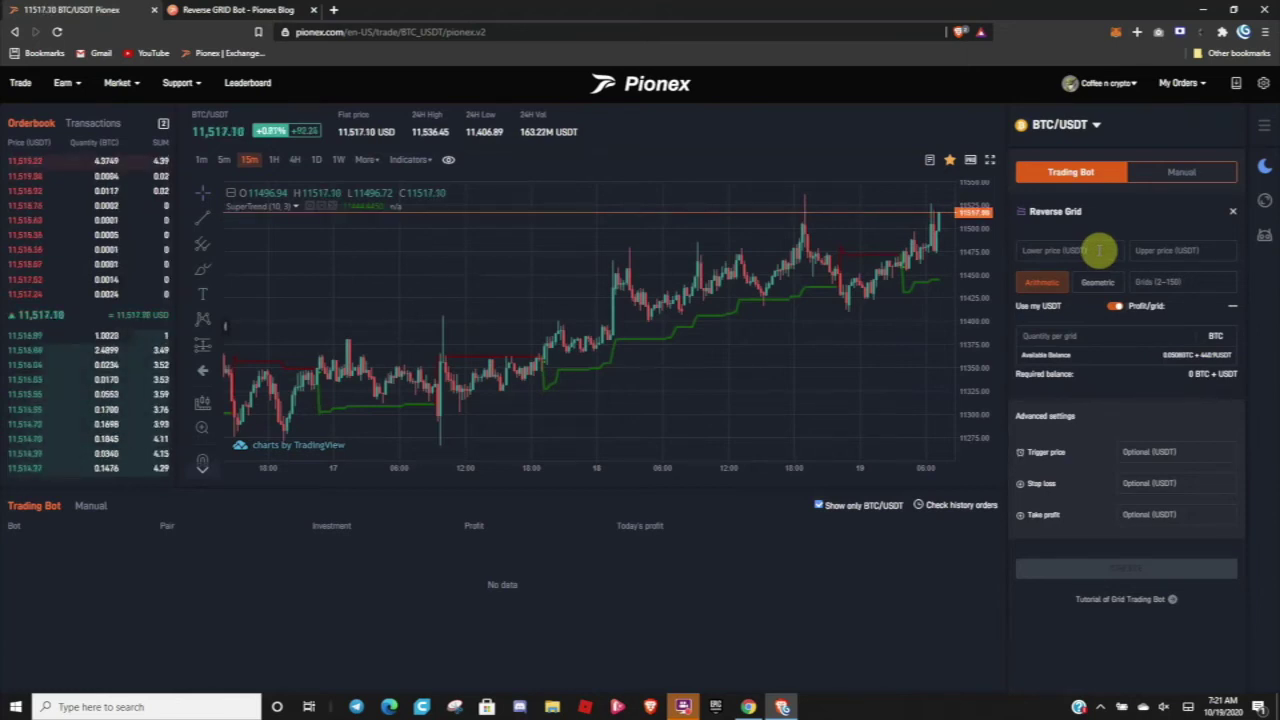
pyautogui.click(1099, 250)
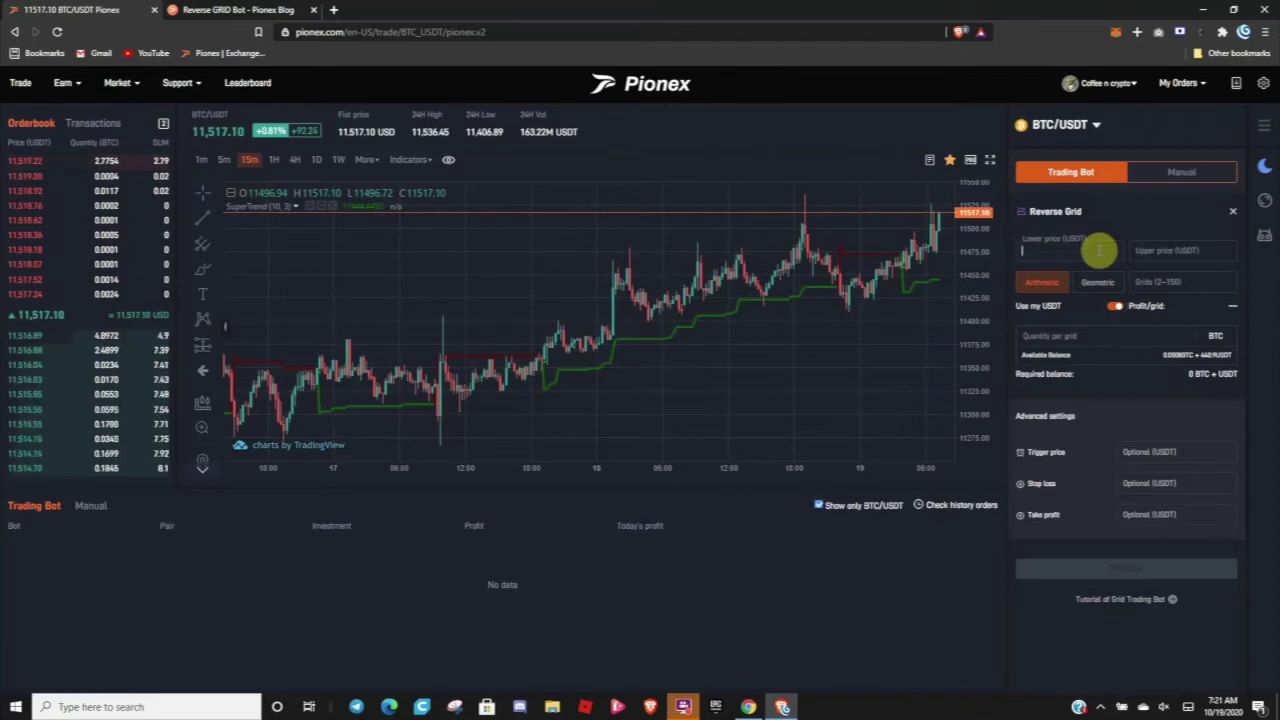
pyautogui.write('9600')
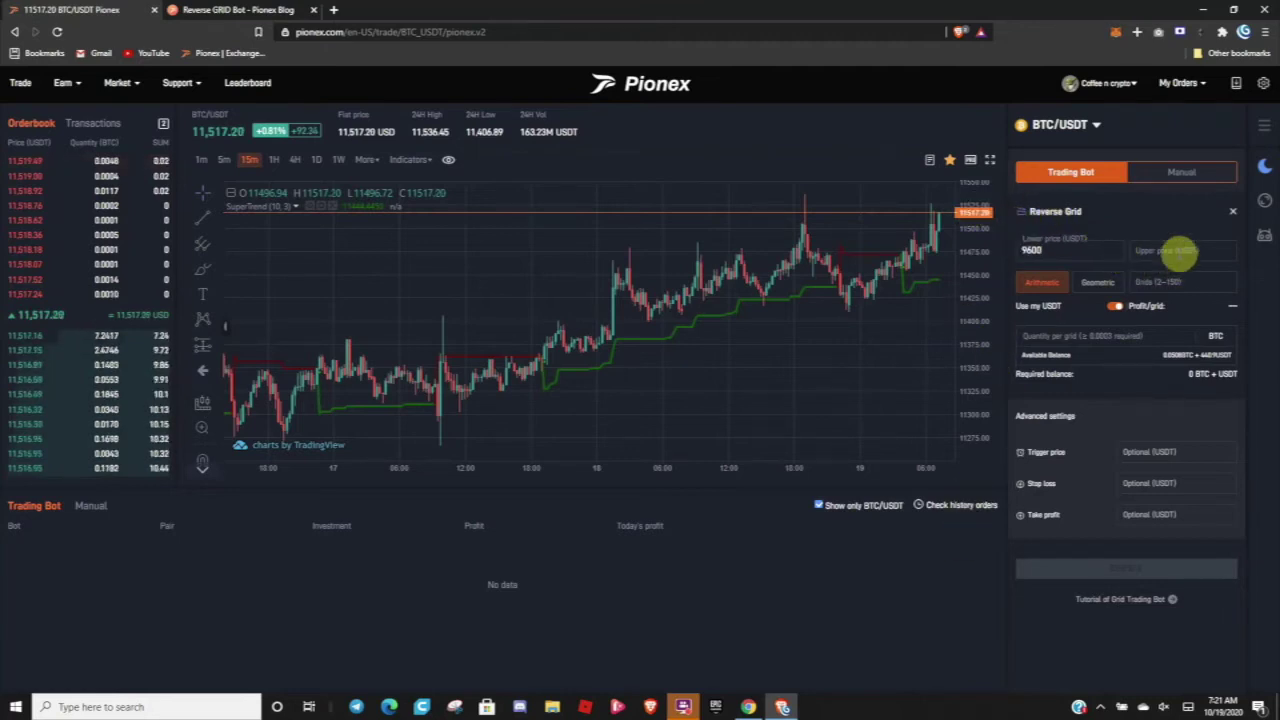
pyautogui.scroll(-4, 830, 264)
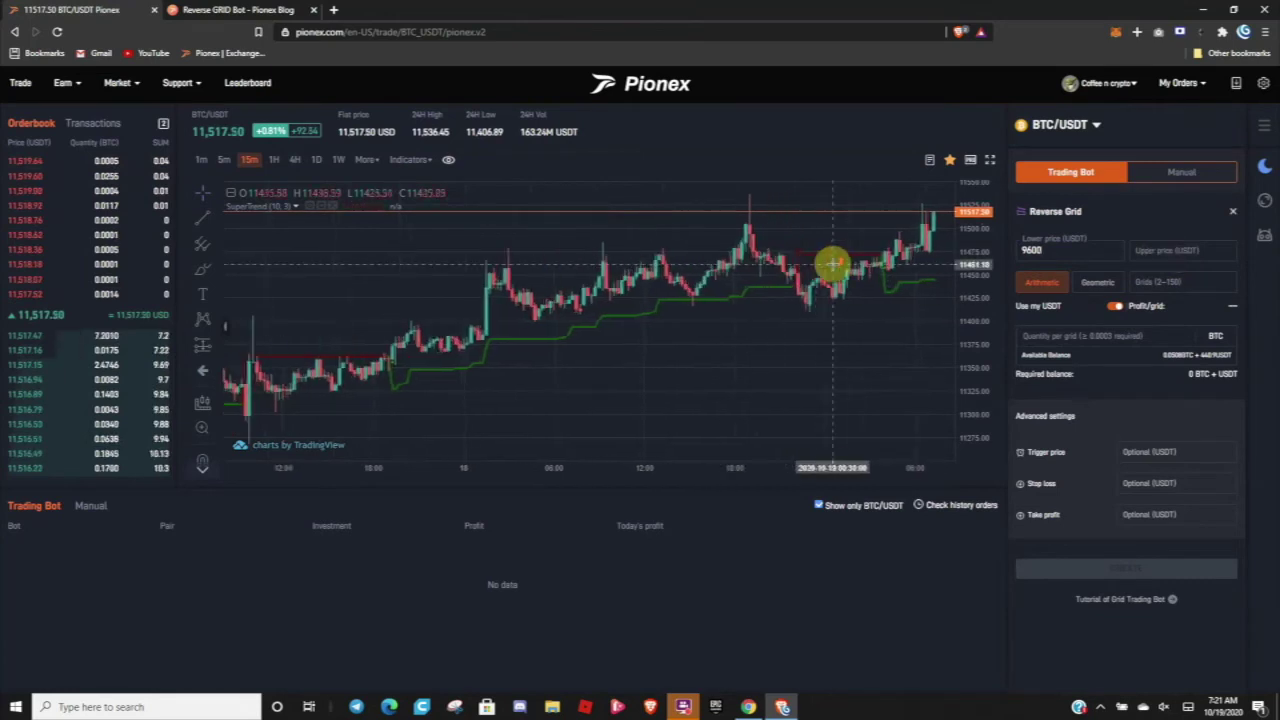
pyautogui.scroll(-5, 830, 264)
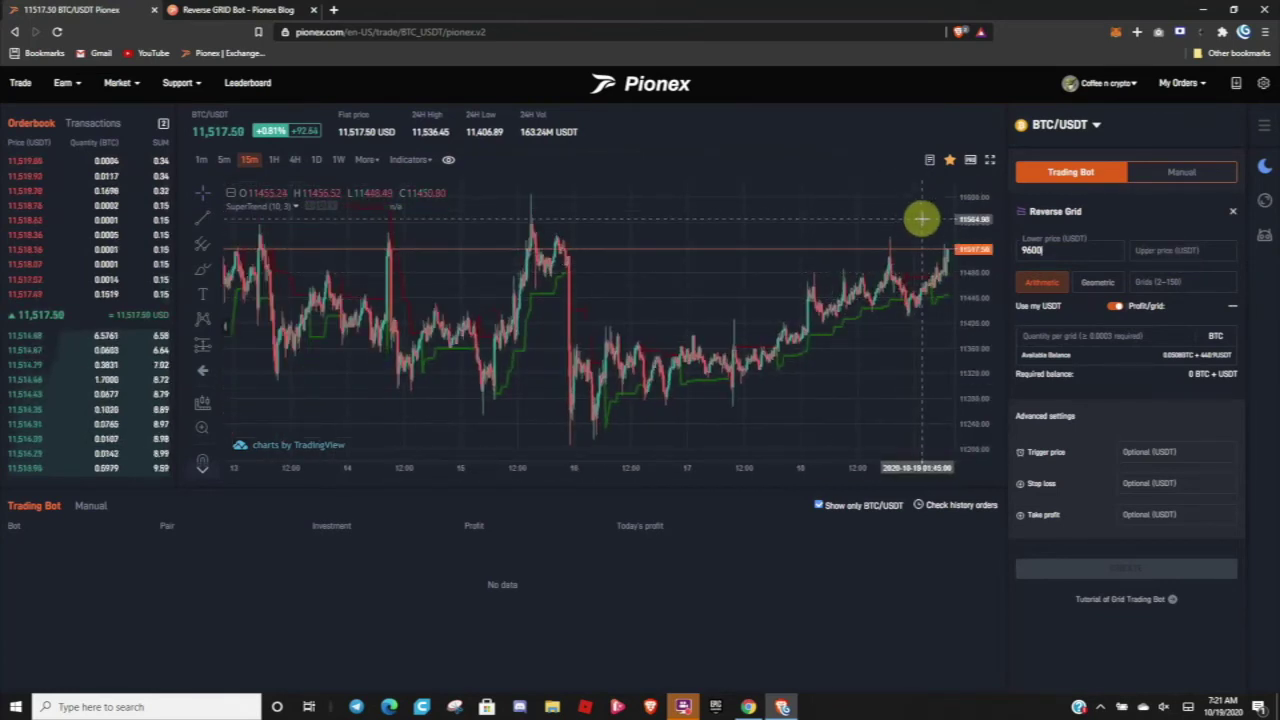
pyautogui.scroll(-3, 929, 214)
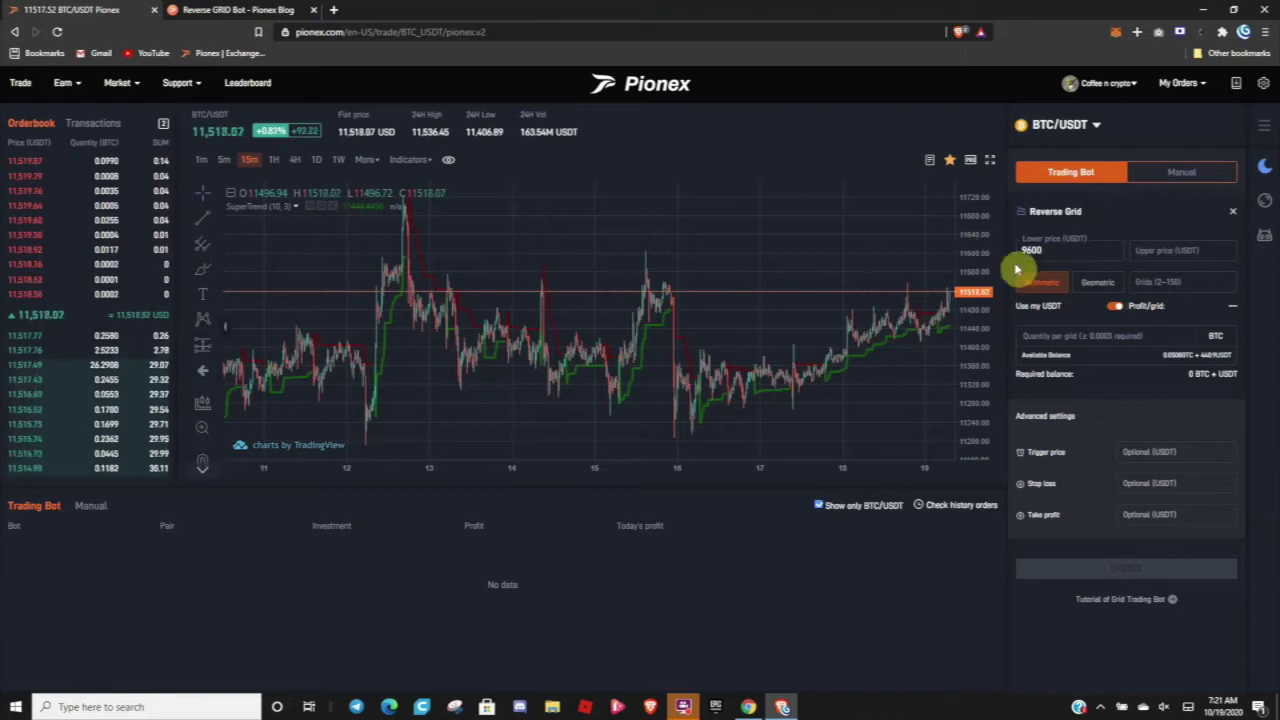
# Set the upper price to 11600 USDT and the number of grids to 50.
pyautogui.click(1160, 251)
pyautogui.write('11600')
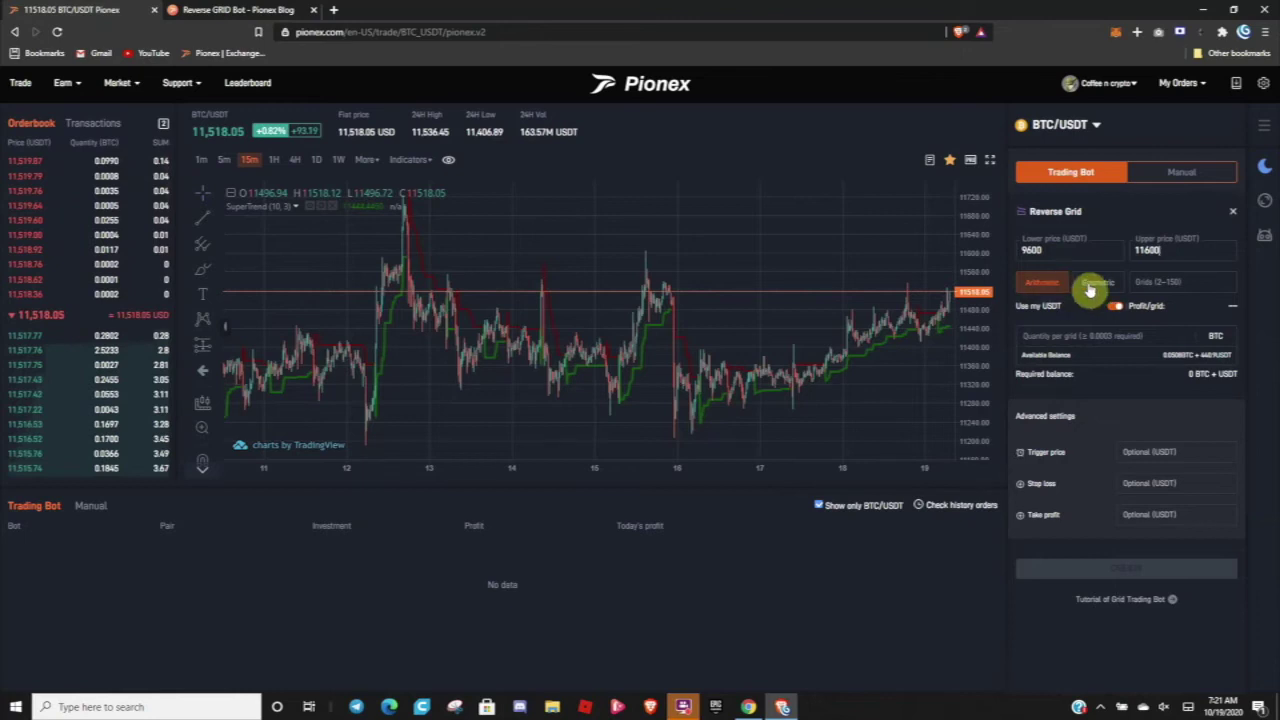
pyautogui.click(1150, 282)
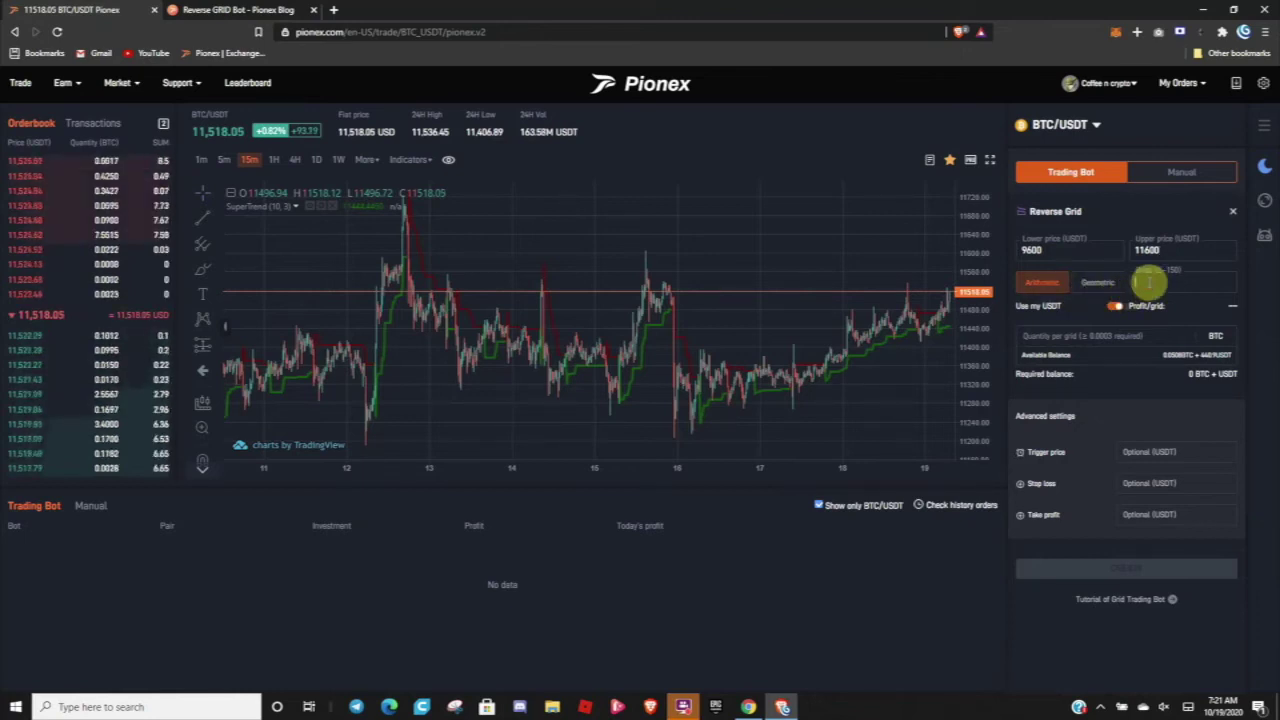
pyautogui.write('4')
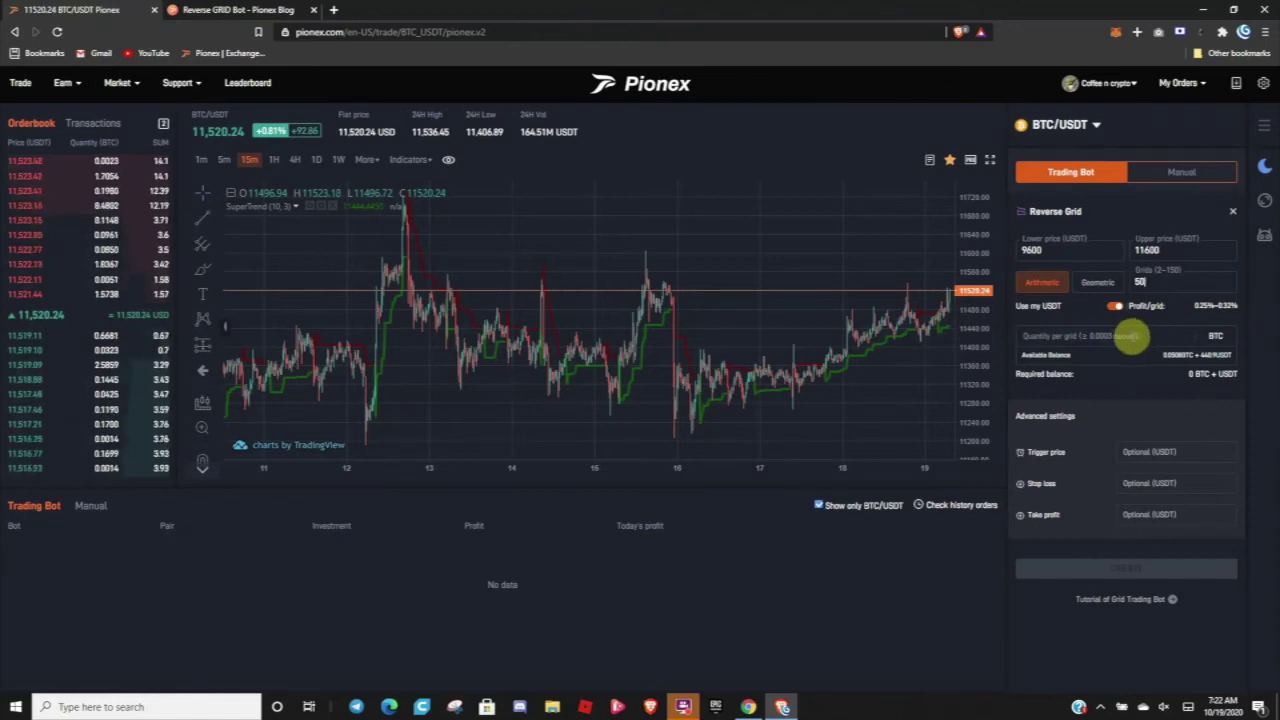
# Enter 0.0003 BTC per grid and begin the 11600.01 USDT stop loss price.
pyautogui.click(1125, 338)
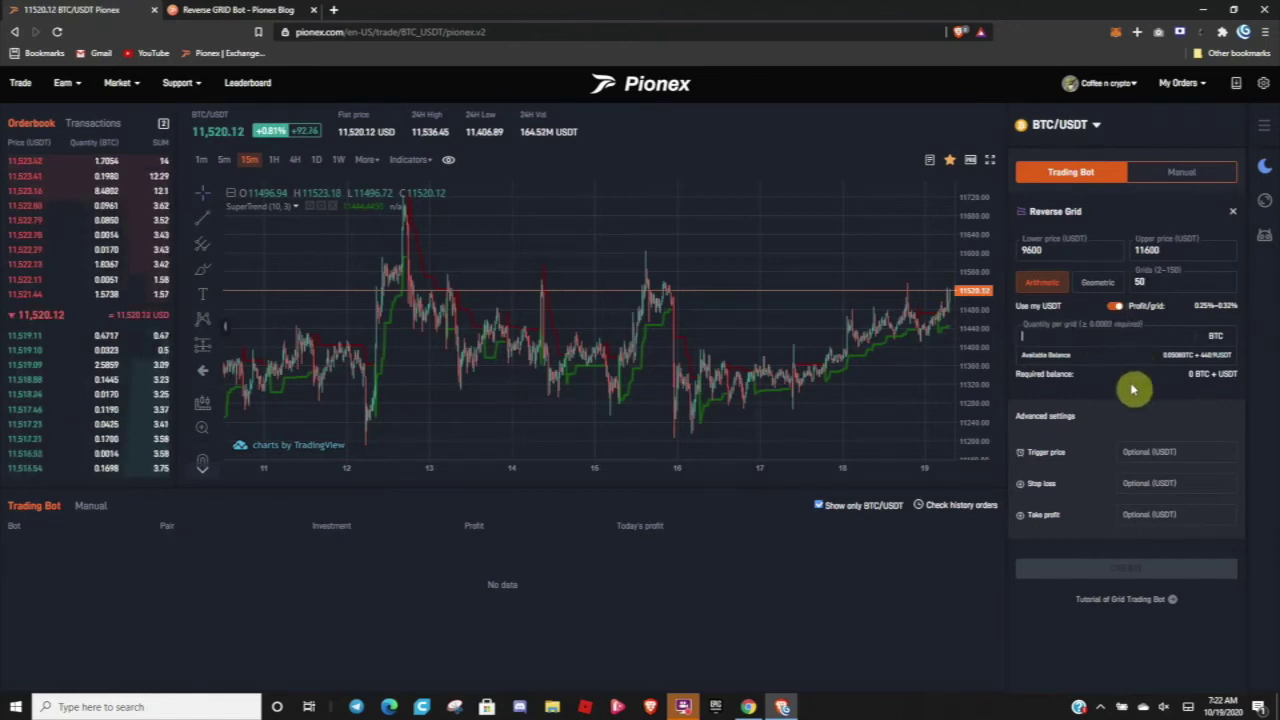
pyautogui.write('0')
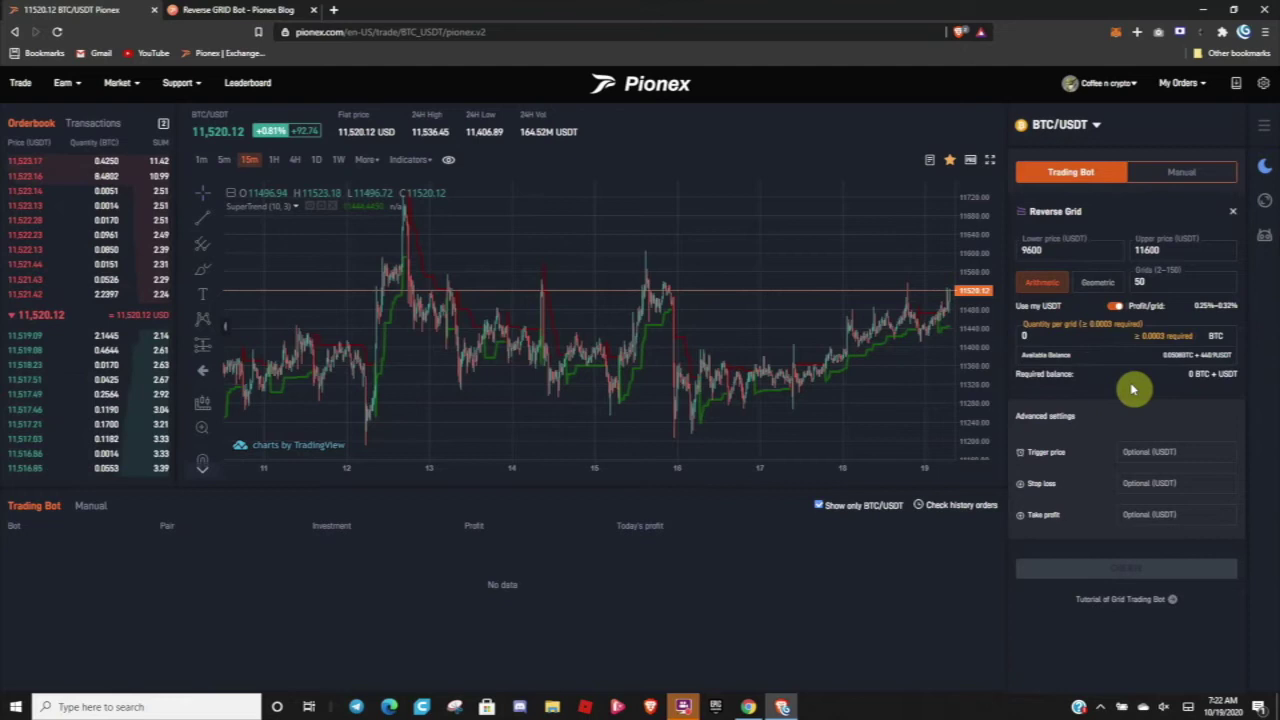
pyautogui.write('.0')
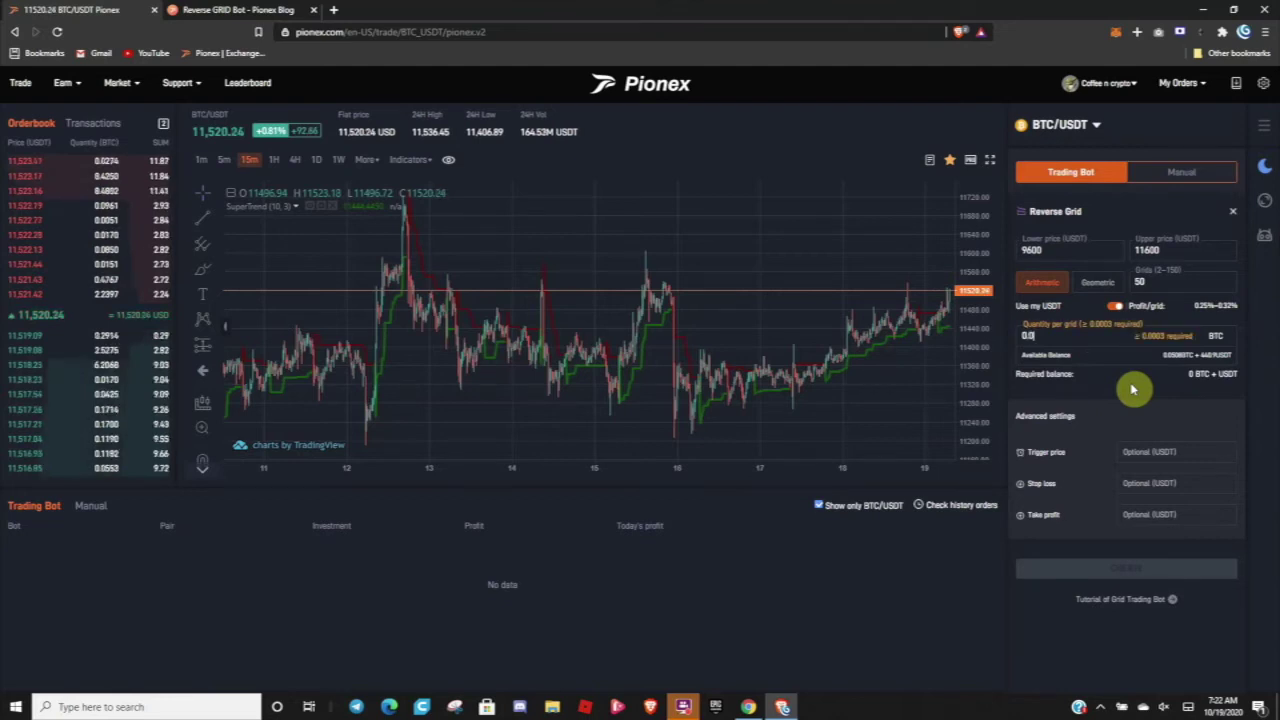
pyautogui.write('00')
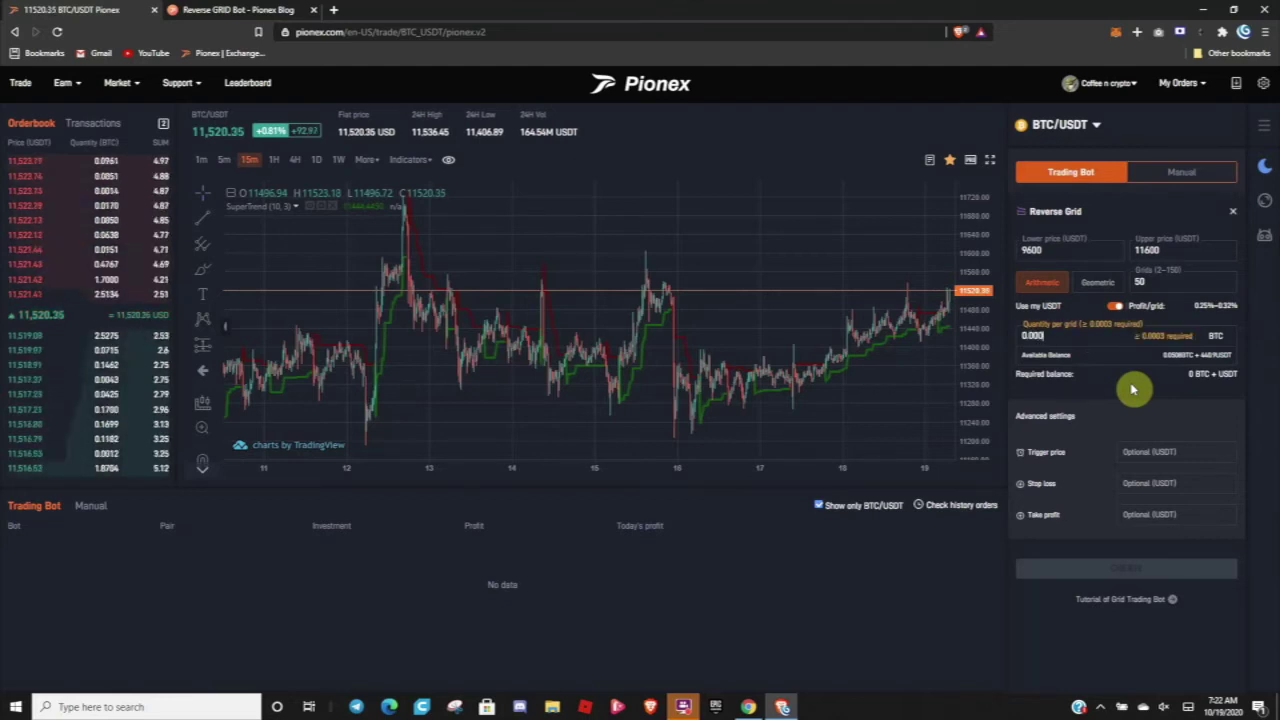
pyautogui.write('3')
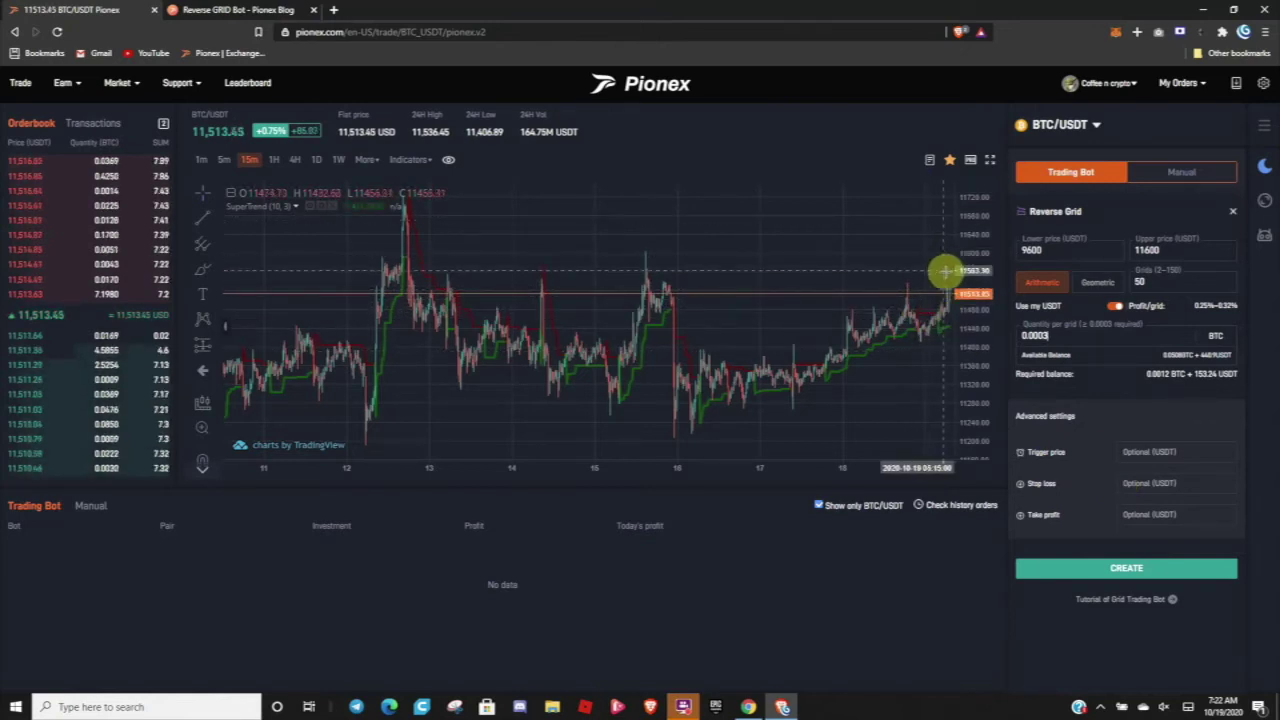
pyautogui.click(1145, 485)
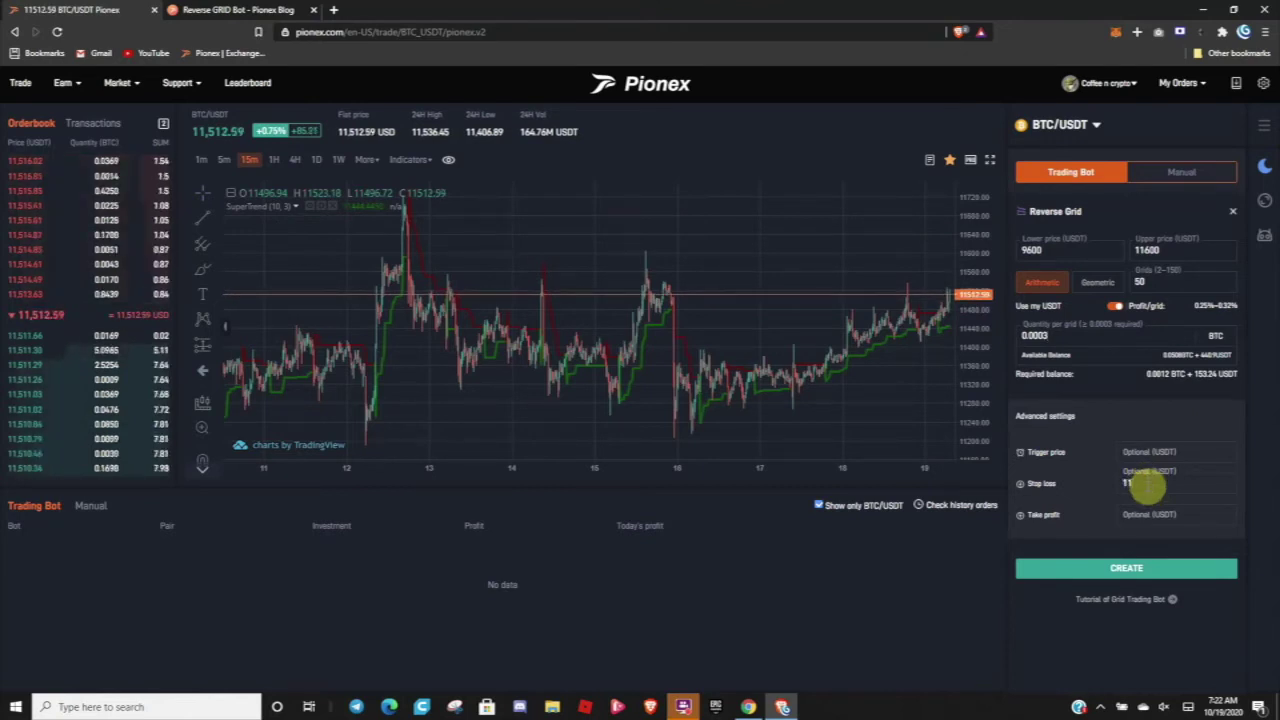
pyautogui.write('600')
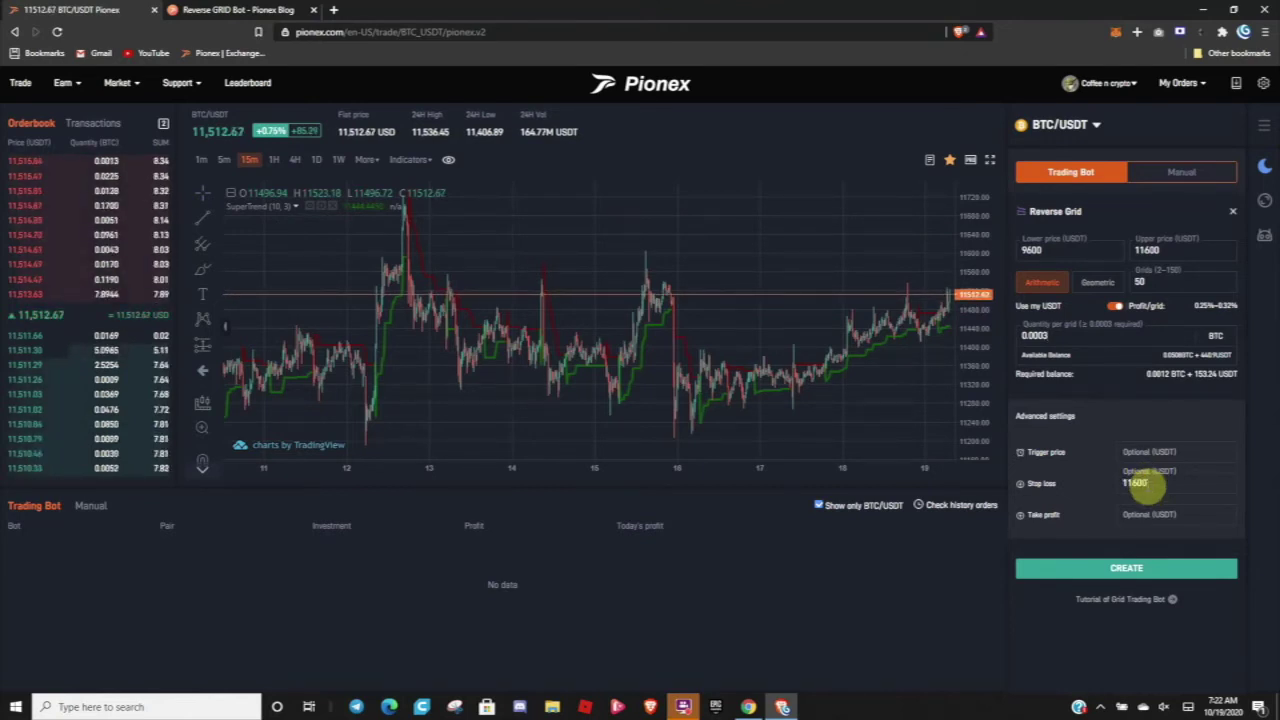
pyautogui.write('.01')
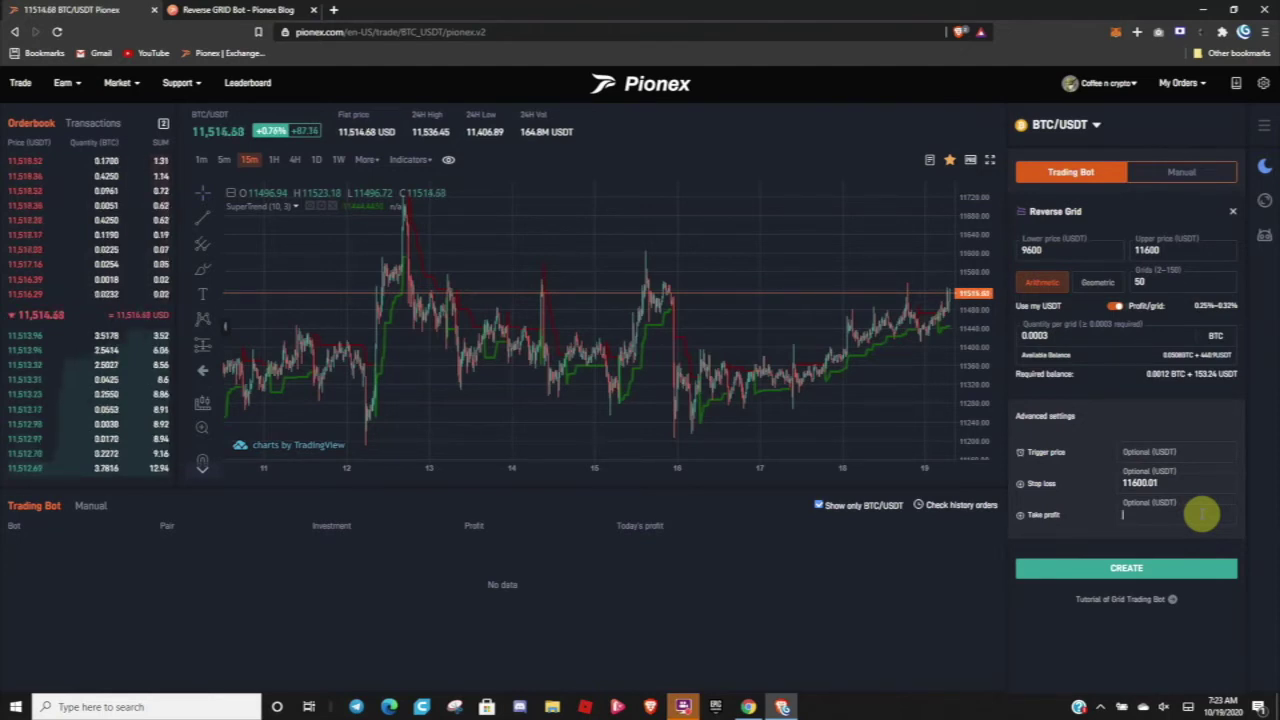
# Enter 9599.99 USDT as the bot's take profit price.
pyautogui.write('9')
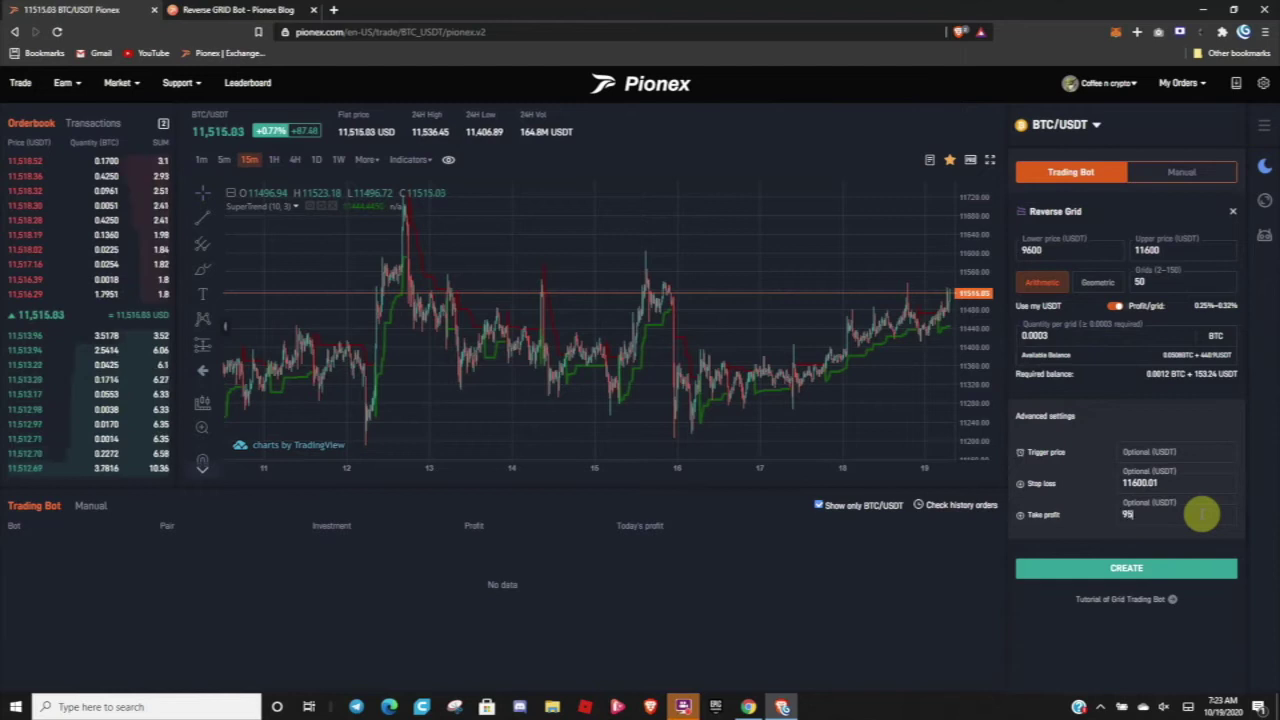
pyautogui.write('599')
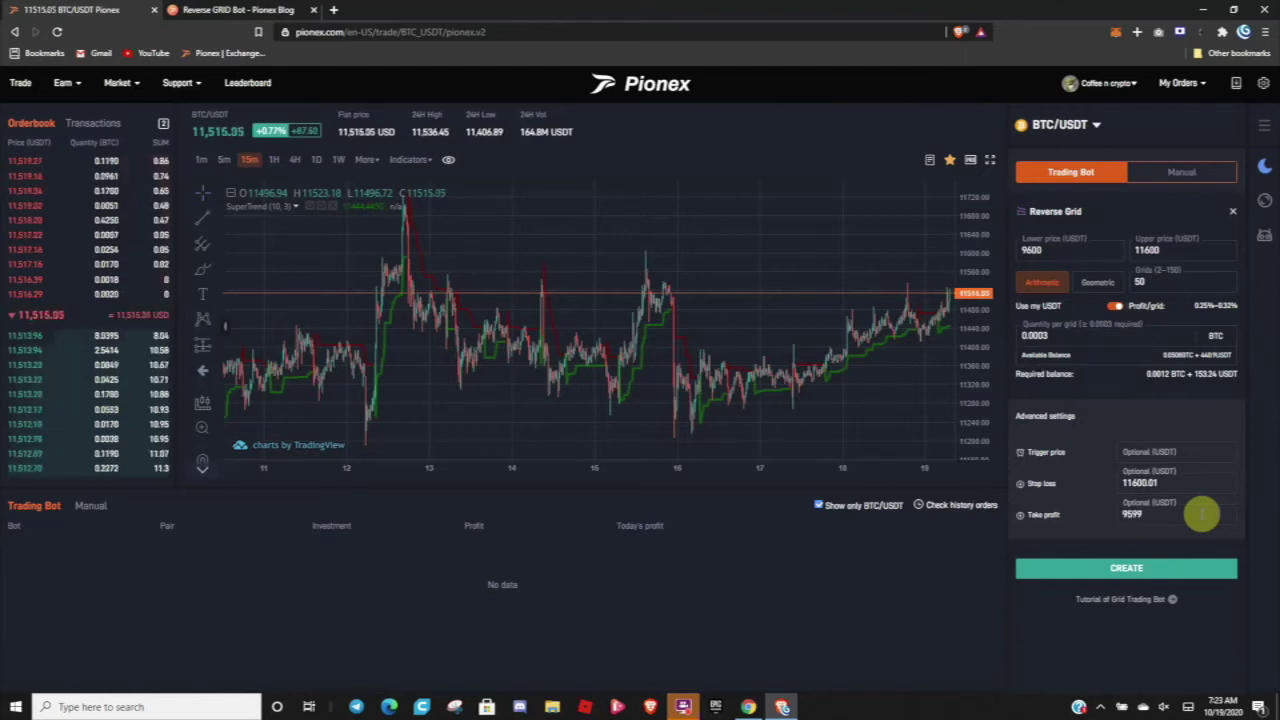
pyautogui.write('.99')
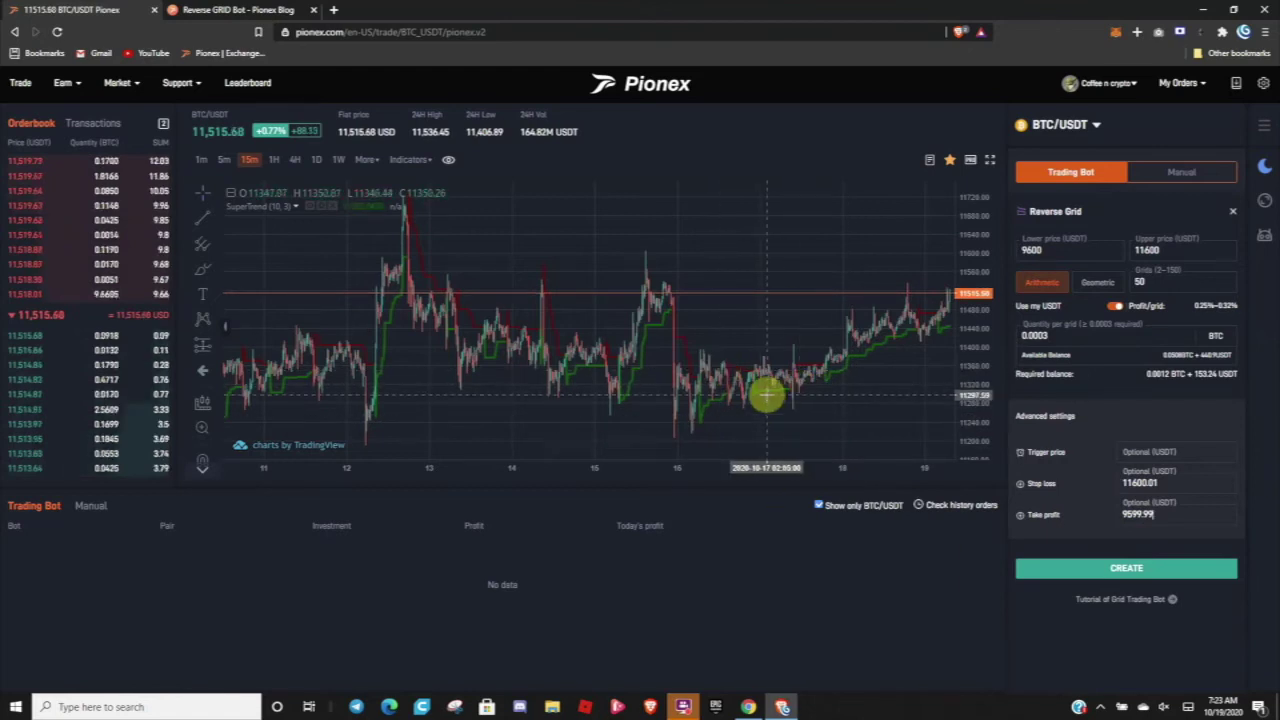
pyautogui.scroll(5, 766, 395)
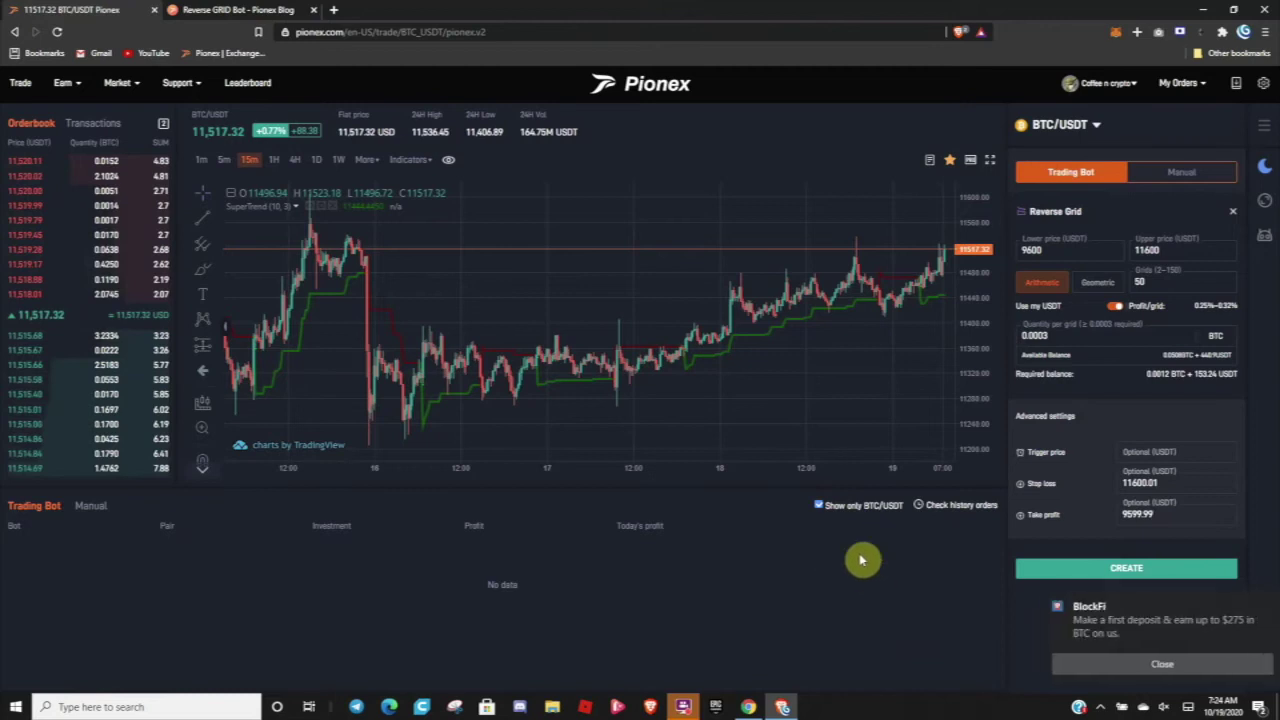
pyautogui.click(1140, 672)
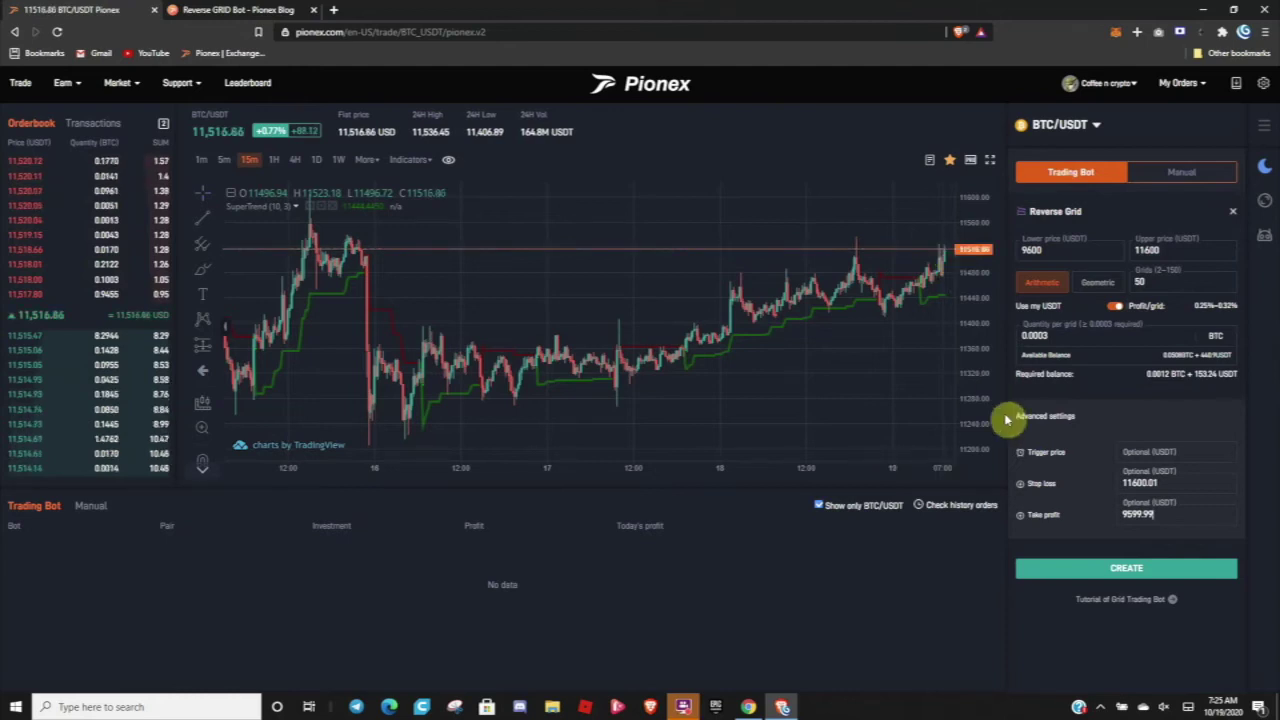
# Create and confirm the Reverse Grid bot, then dismiss the mail notification.
pyautogui.click(1155, 570)
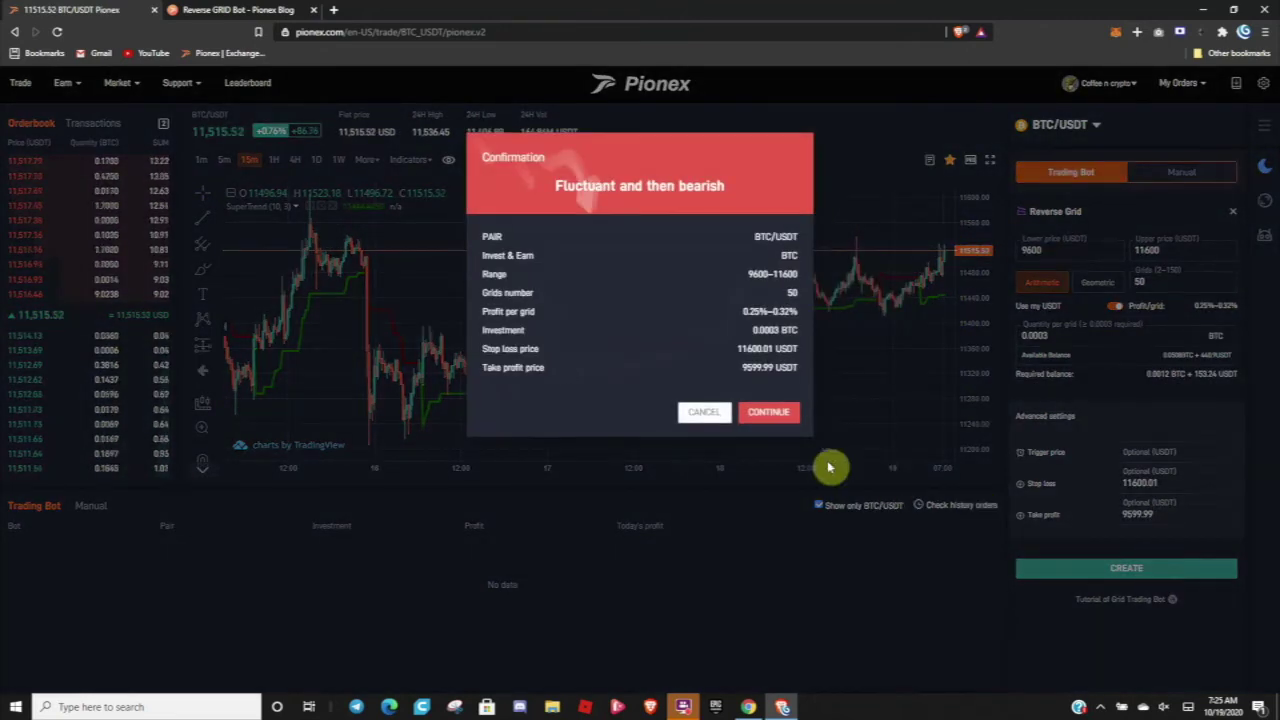
pyautogui.click(786, 423)
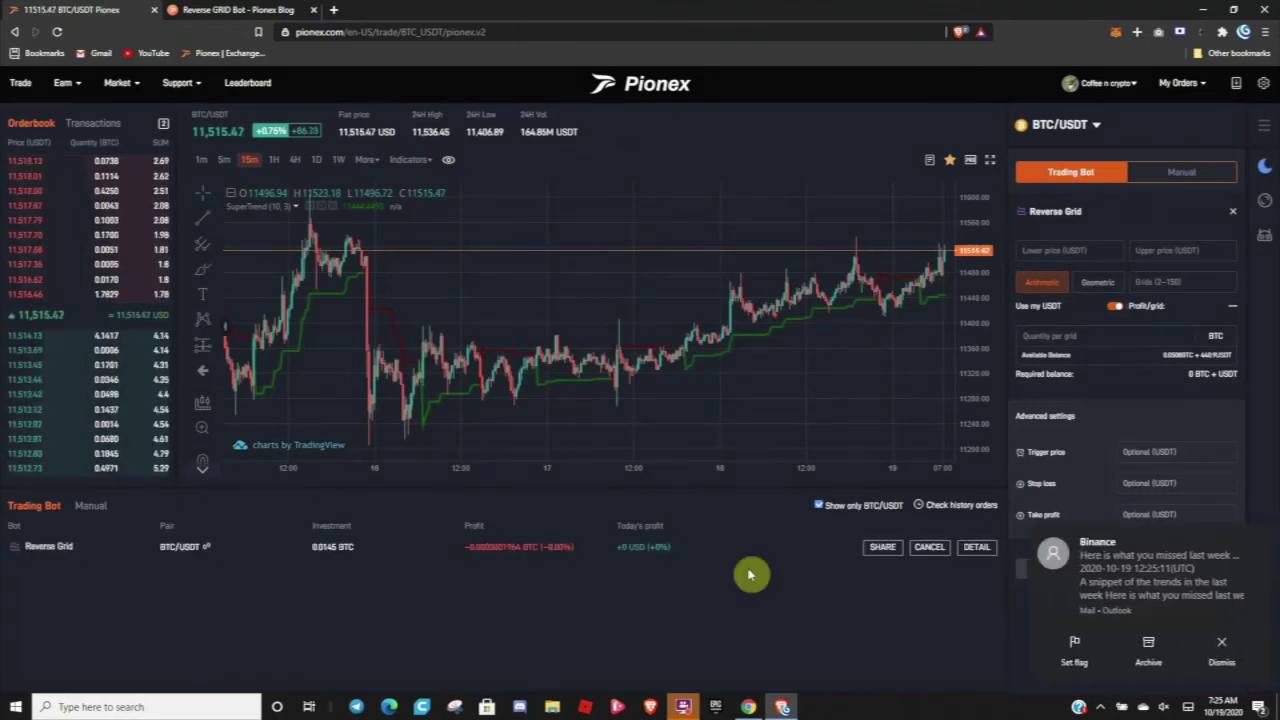
pyautogui.click(1224, 643)
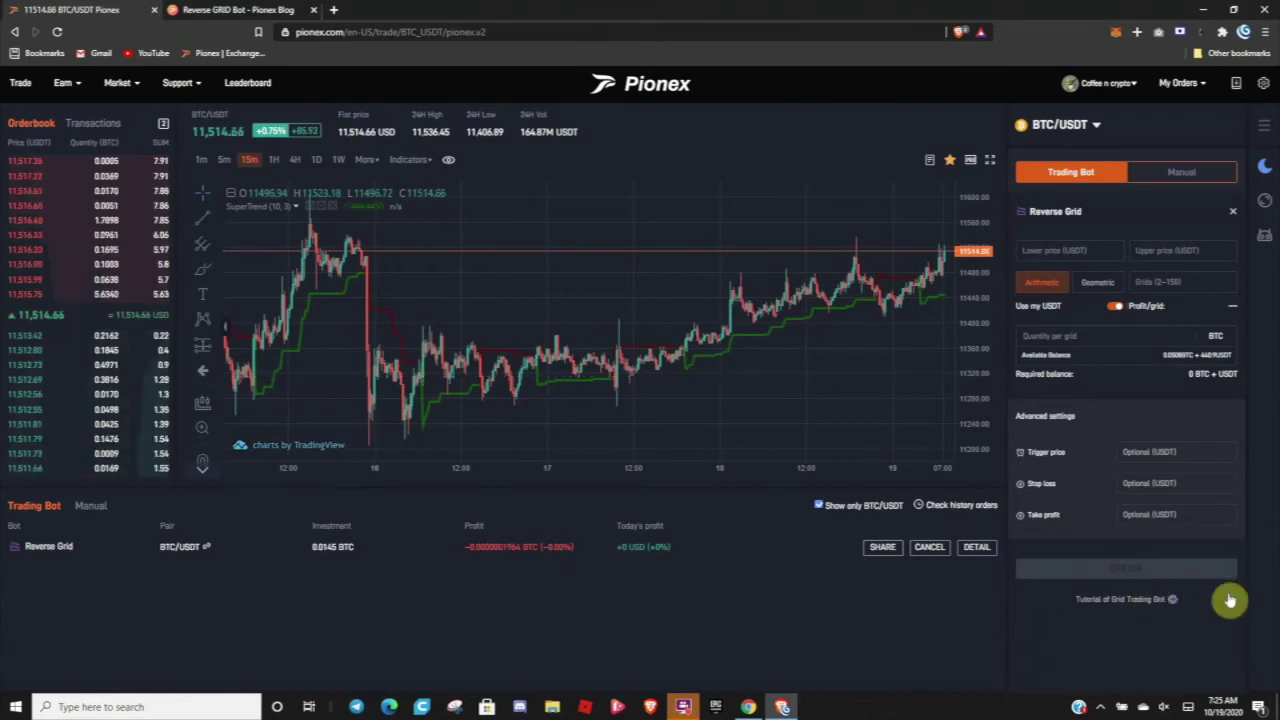
# Reload the page to draw the grid lines and filter the bot list to BTC/USDT only.
pyautogui.click(58, 33)
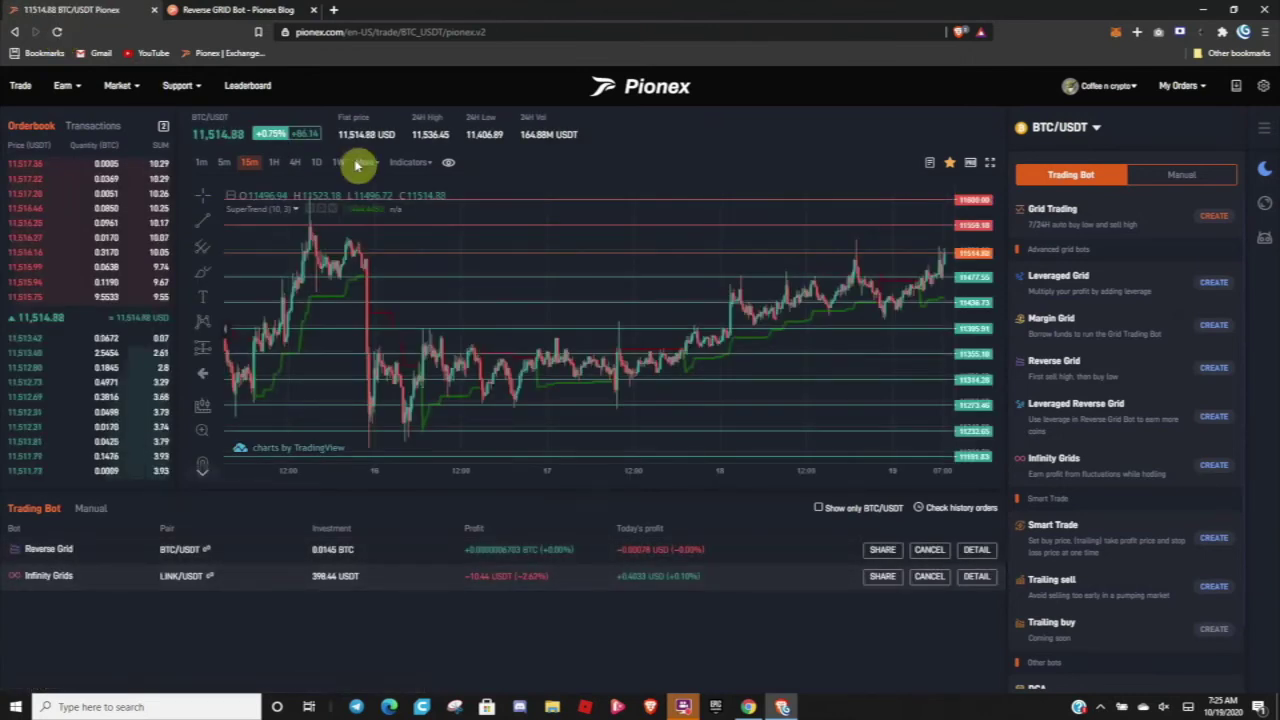
pyautogui.scroll(-1, 898, 453)
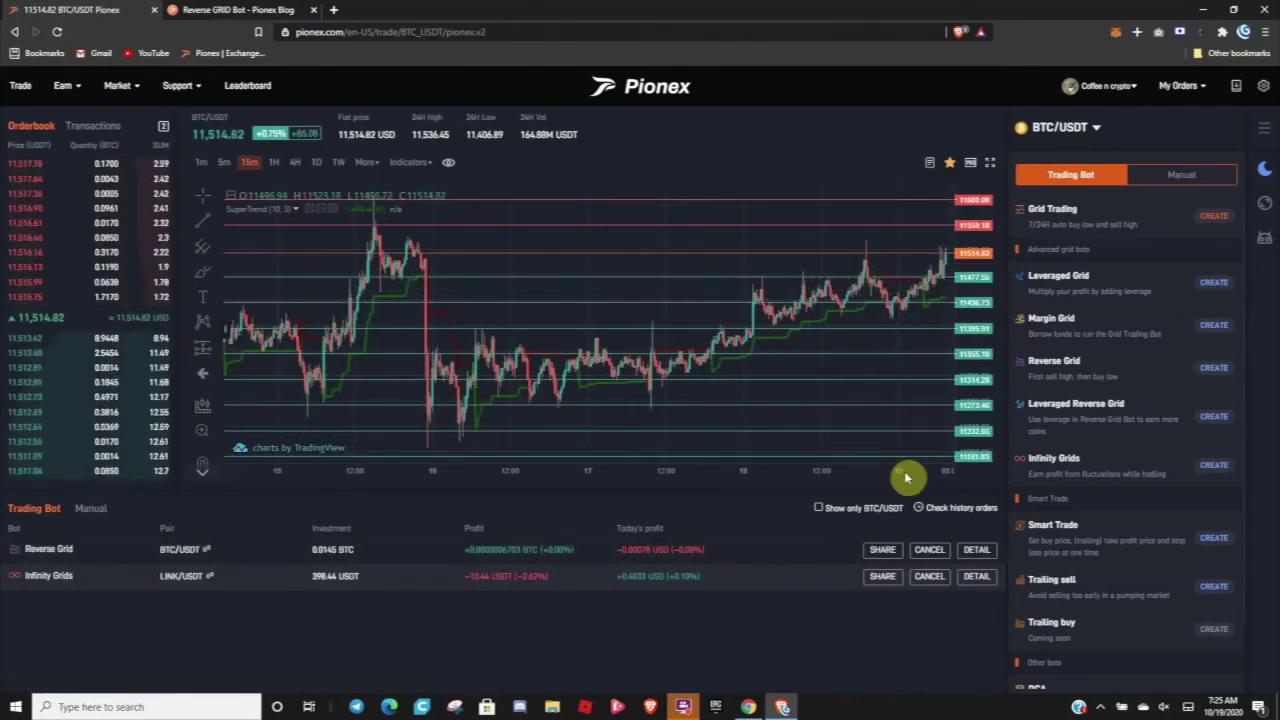
pyautogui.click(819, 508)
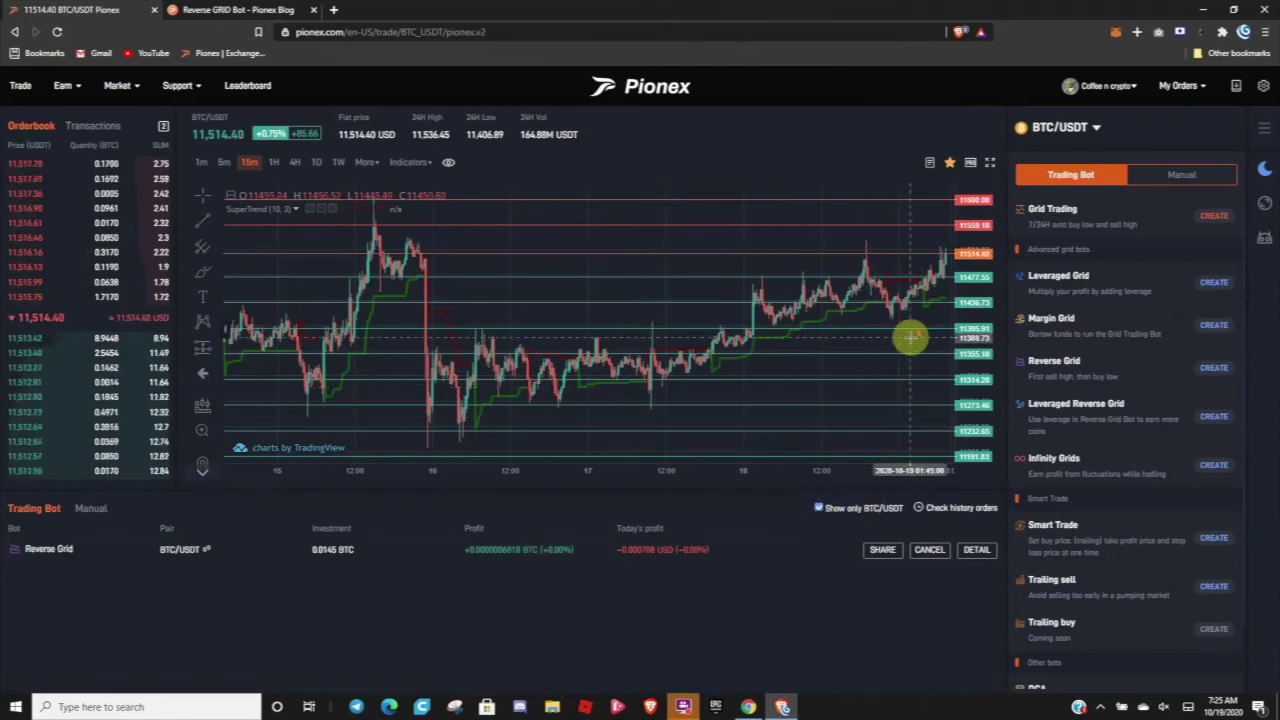
pyautogui.scroll(-4, 908, 337)
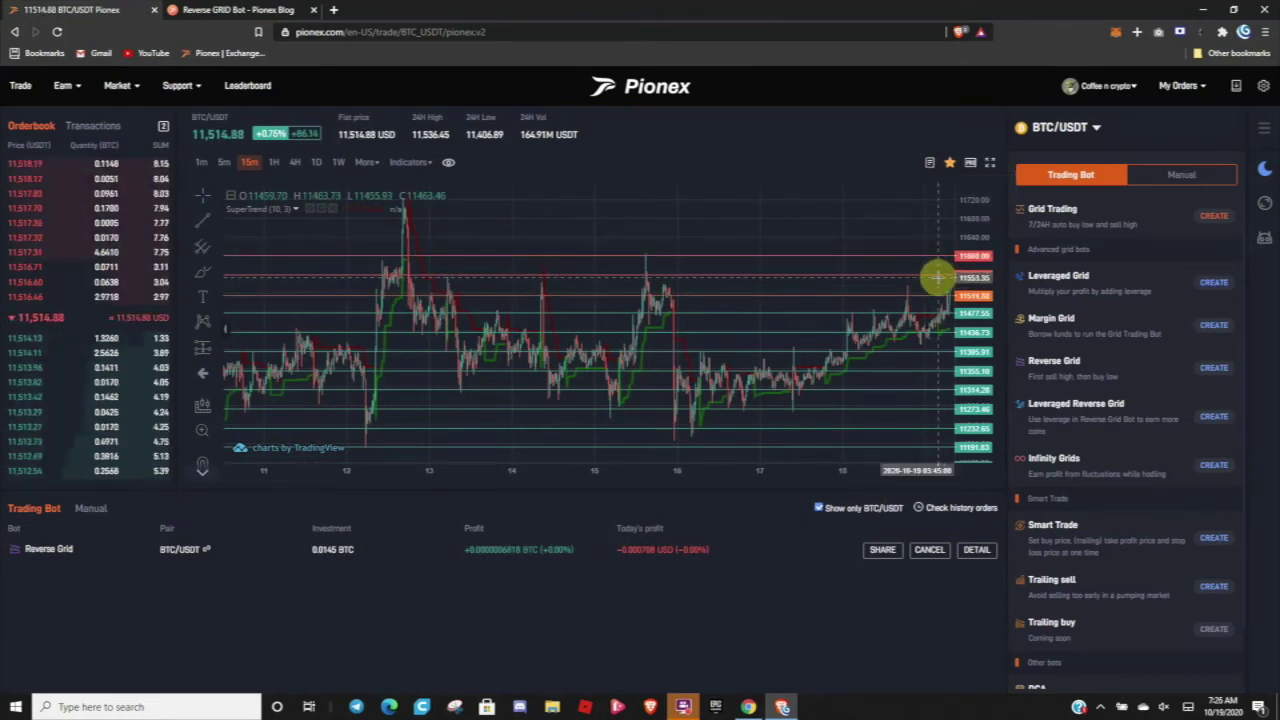
pyautogui.scroll(-5, 928, 279)
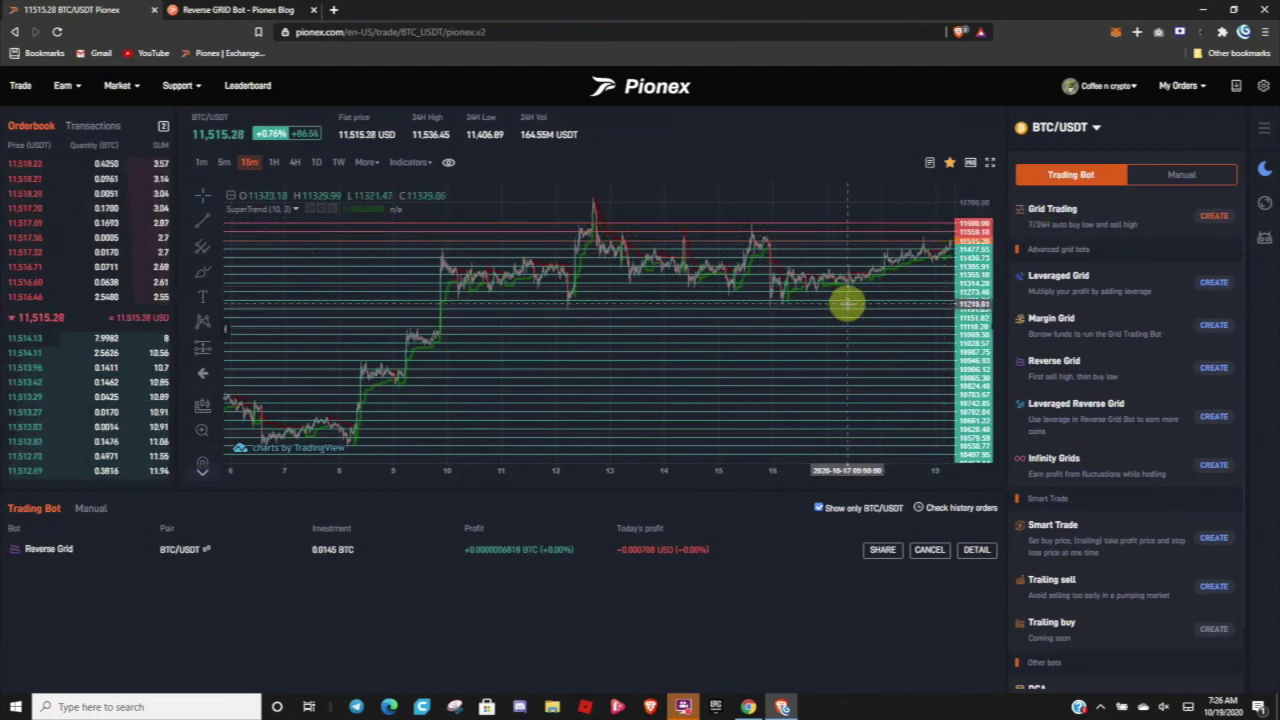
# Switch the chart to 4H candles and zoom so the 9600–11600 USDT grid band shows.
pyautogui.scroll(-3, 850, 300)
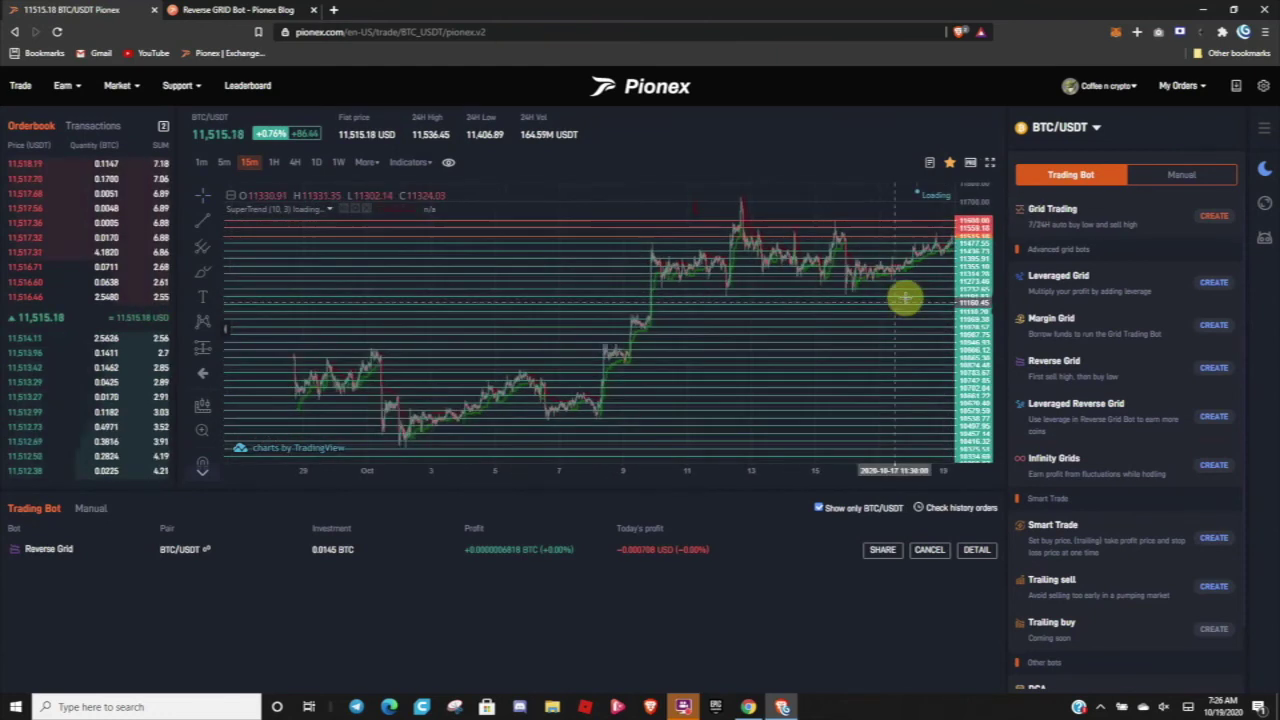
pyautogui.click(294, 163)
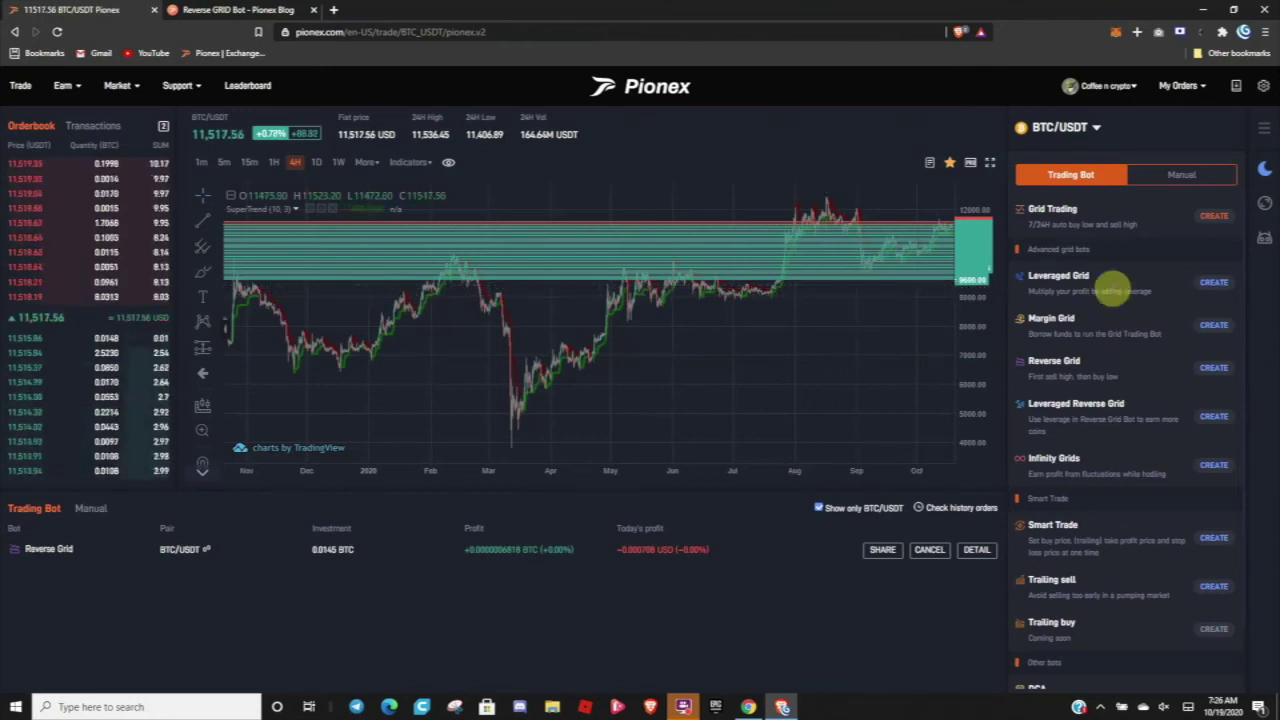
pyautogui.moveTo(1088, 212)
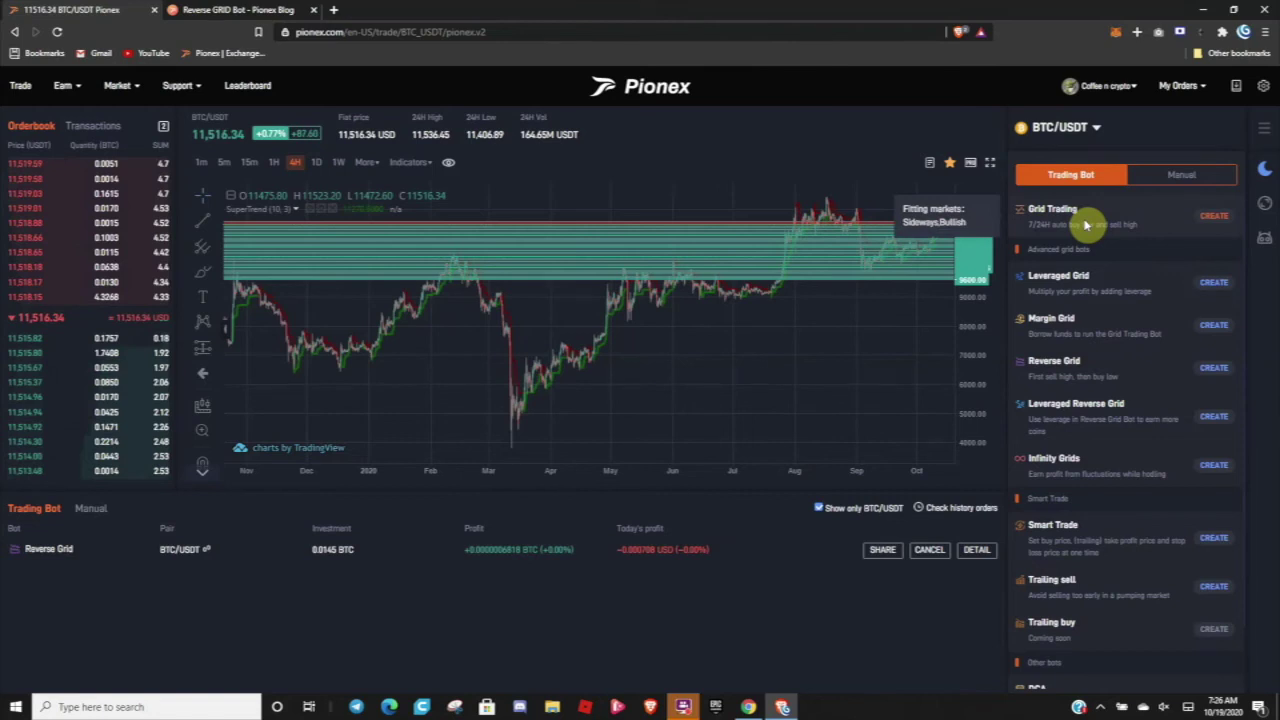
pyautogui.scroll(-1, 1116, 510)
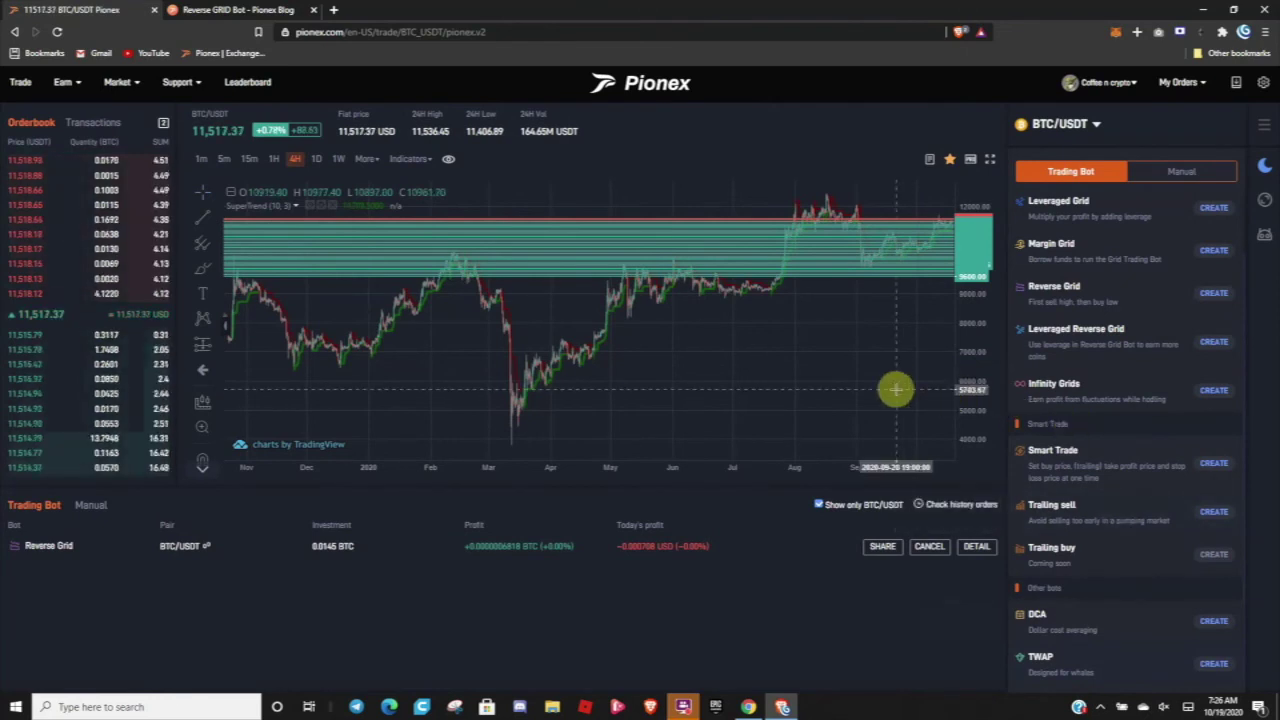
pyautogui.scroll(5, 895, 389)
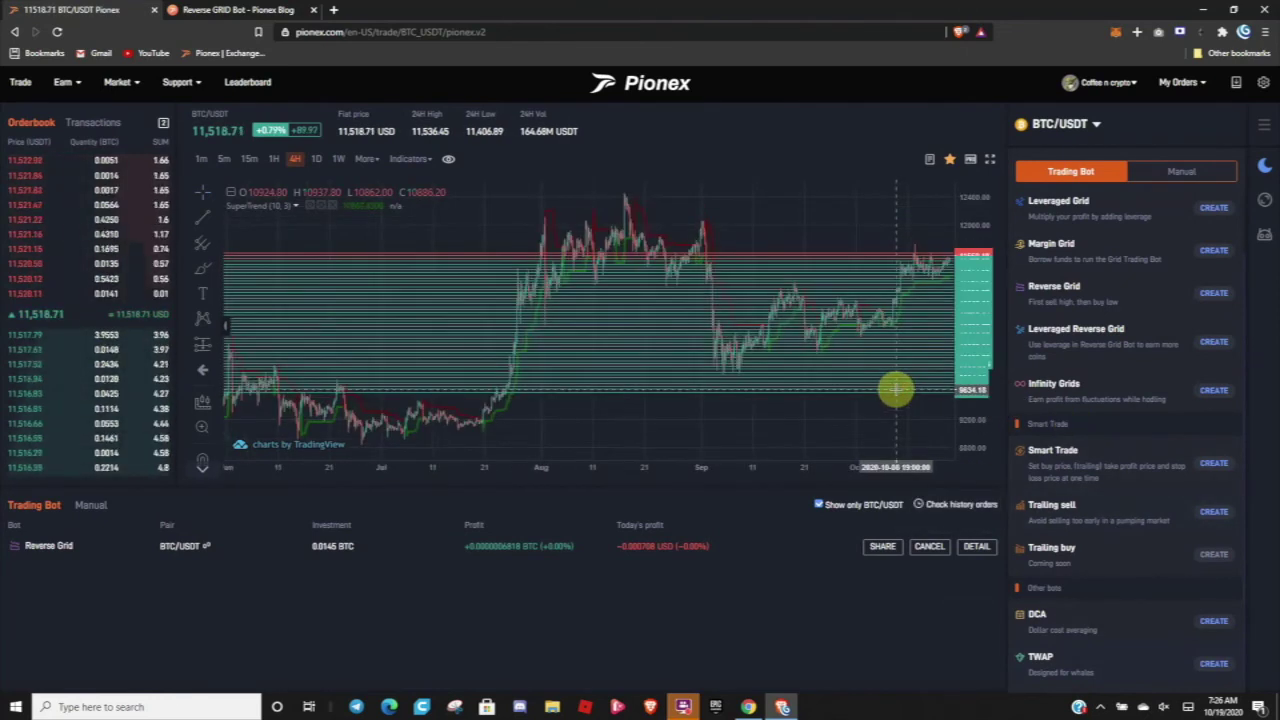
pyautogui.scroll(4, 895, 389)
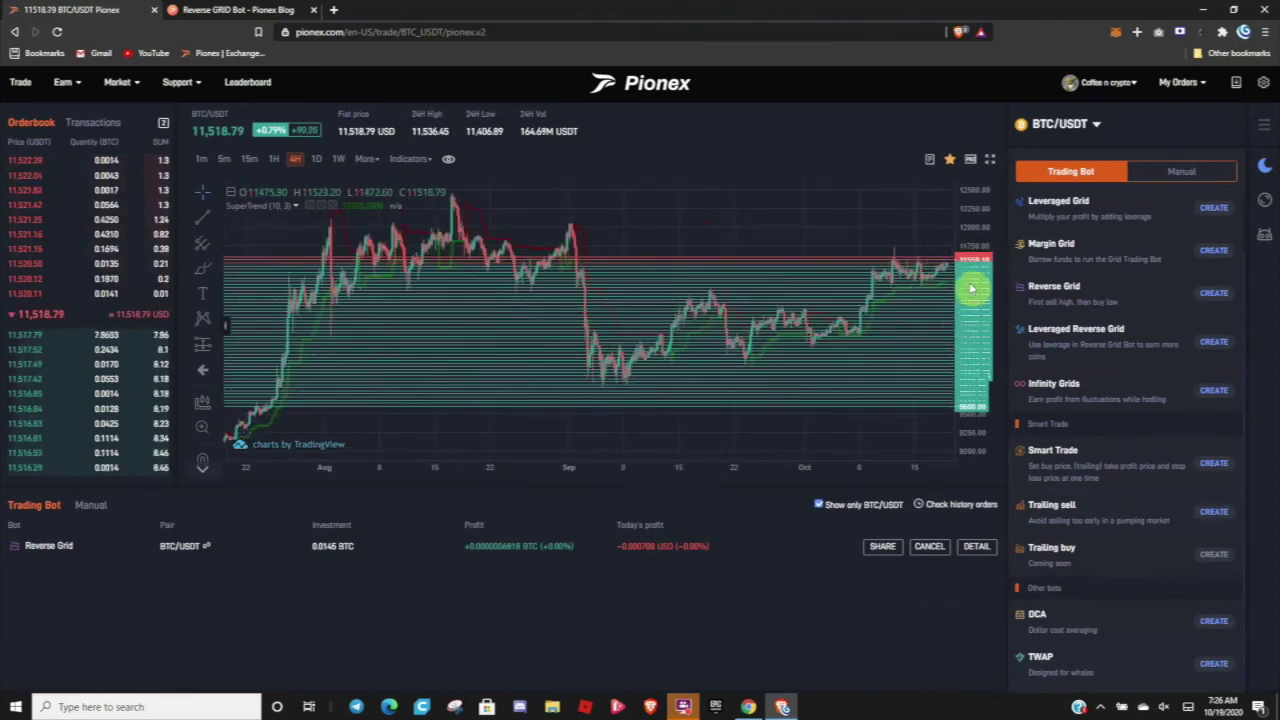